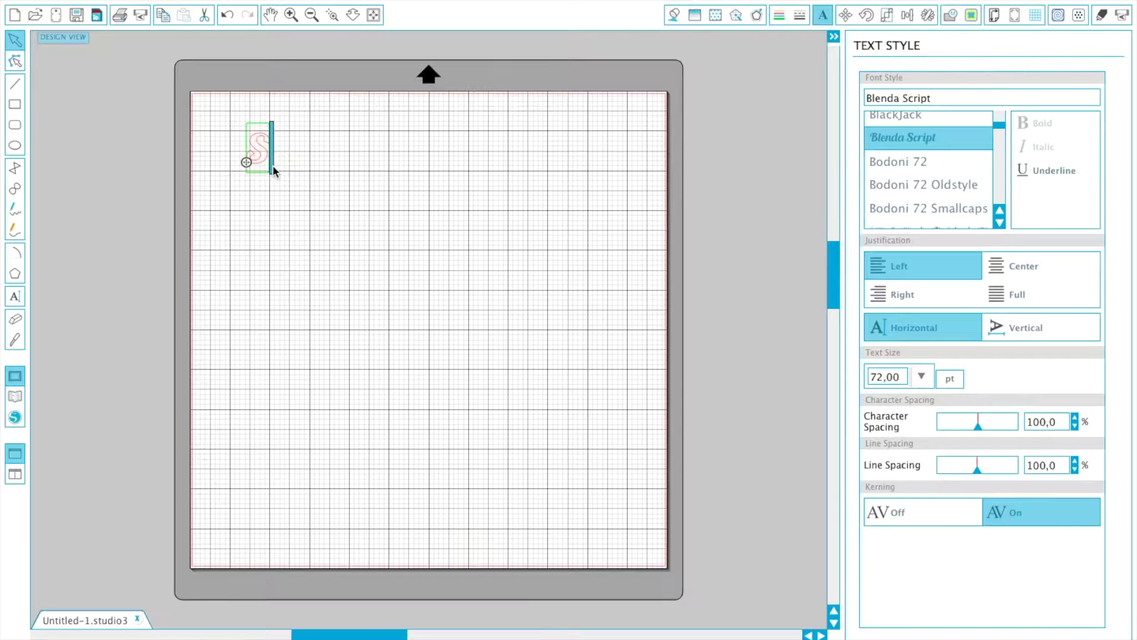
Complete the Blenda Script text so it reads "Slomiana Zapalka"
text(miana)
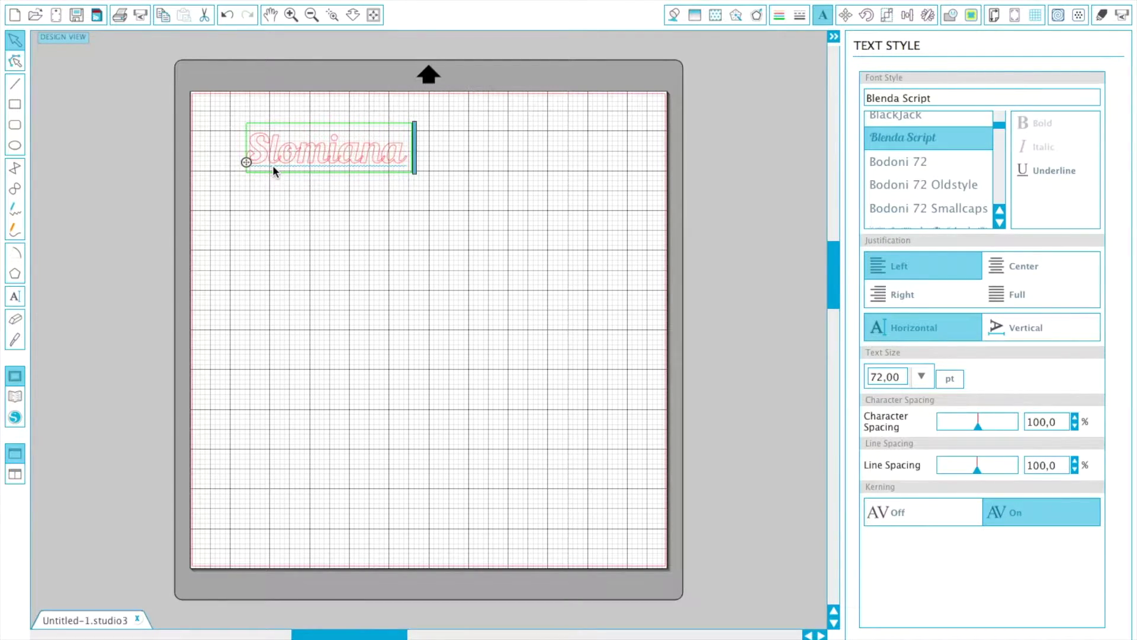
text( Zapalka)
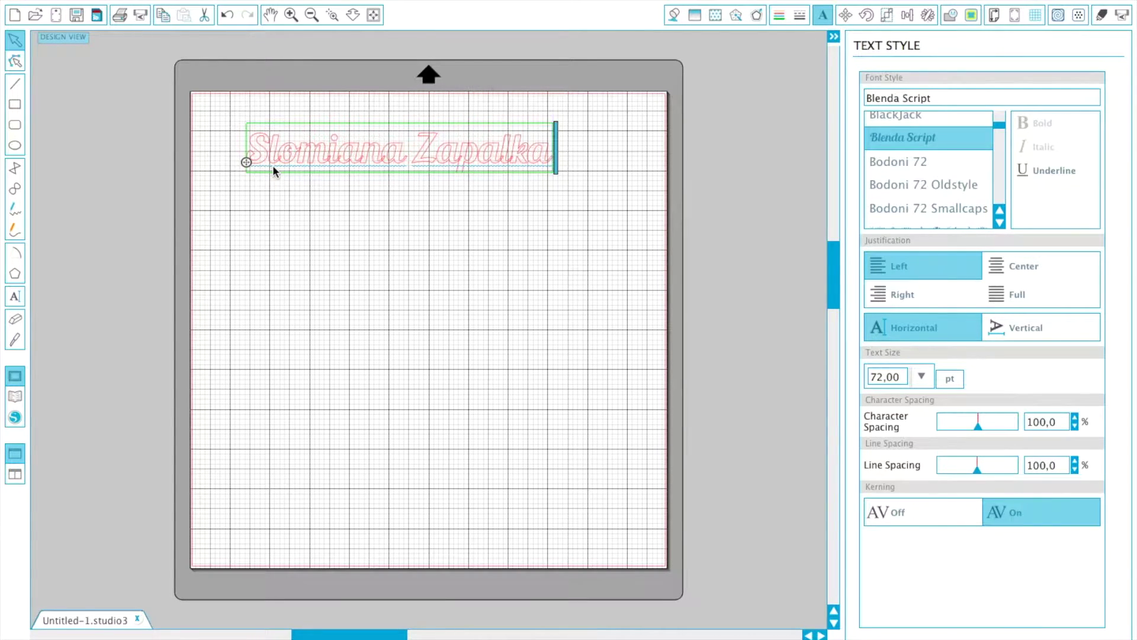
Draw a thin rectangle about 0.48 in long and 0.11 in high across the "l" in "Slomiana"
scroll(272, 165, up, 5)
click(15, 85)
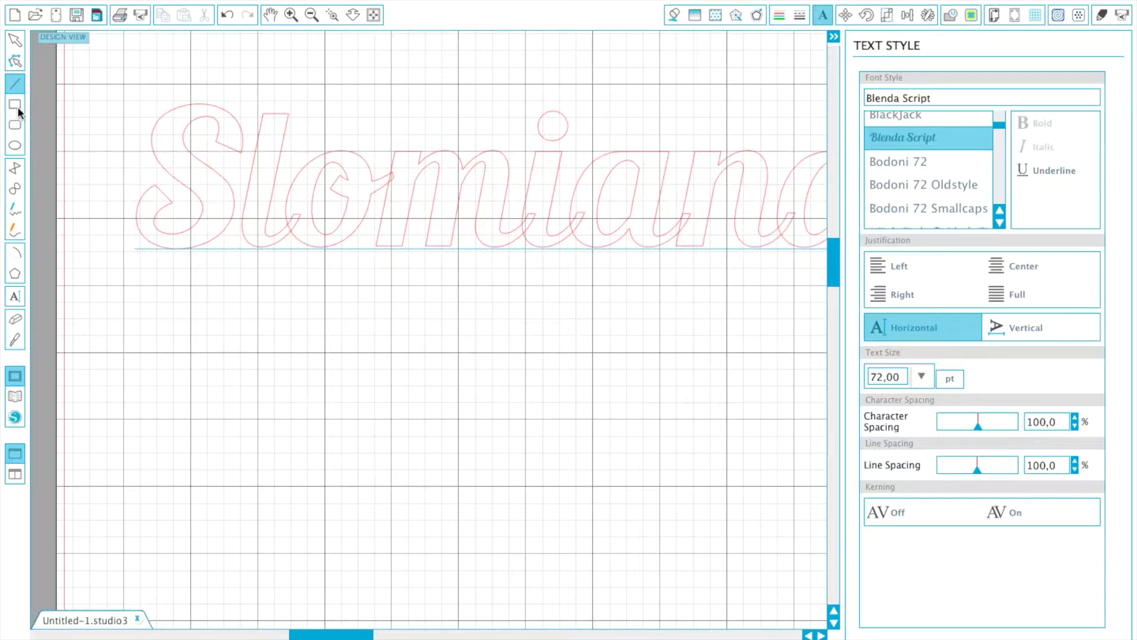
click(16, 105)
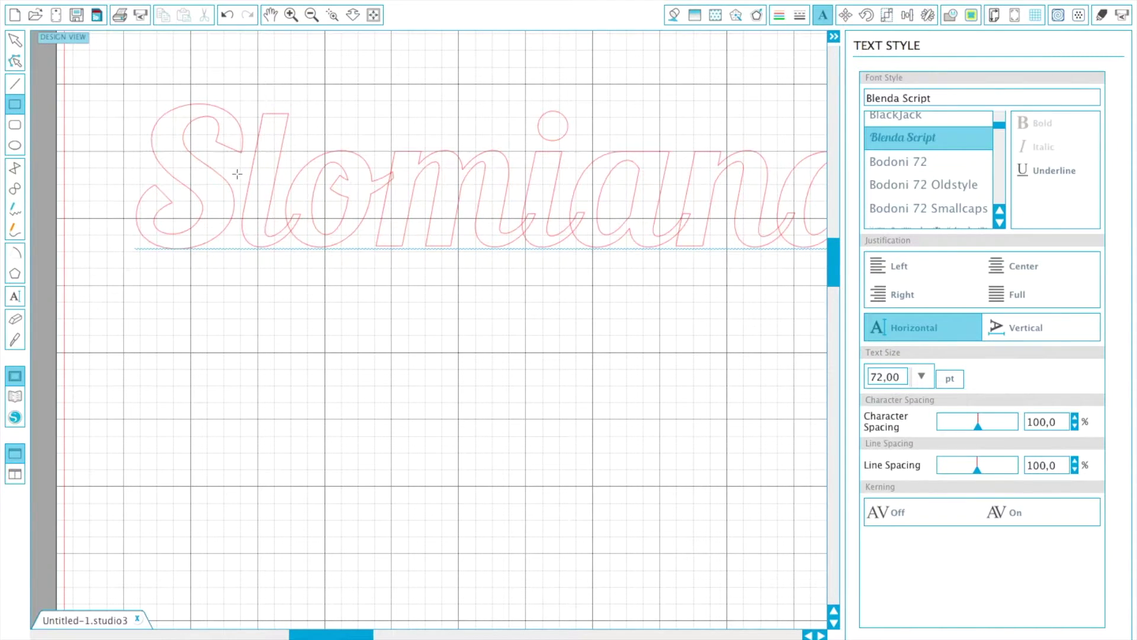
drag(237, 171, 300, 186)
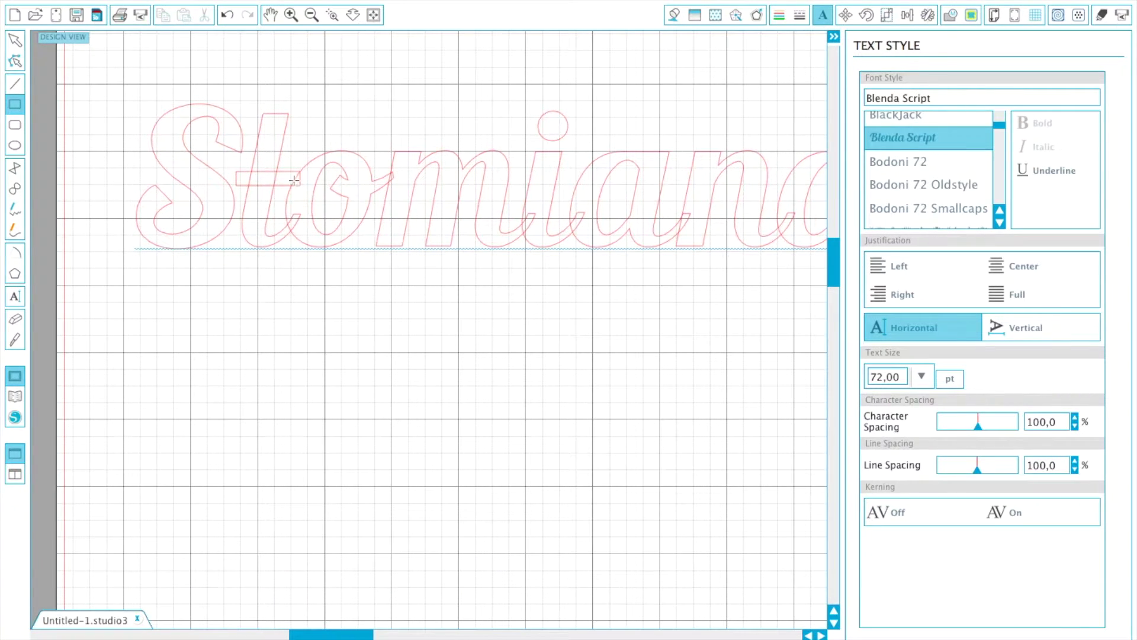
Rotate the thin rectangle so it slopes upward to the right, and position it as a diagonal stroke across the "l"
click(15, 40)
click(266, 188)
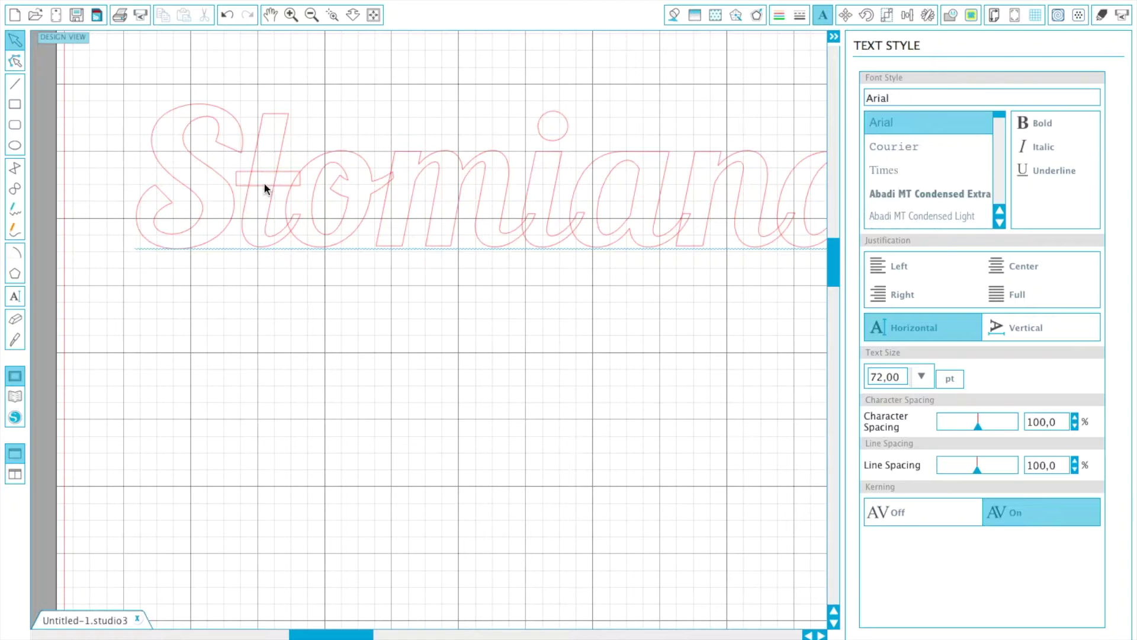
drag(271, 140, 239, 128)
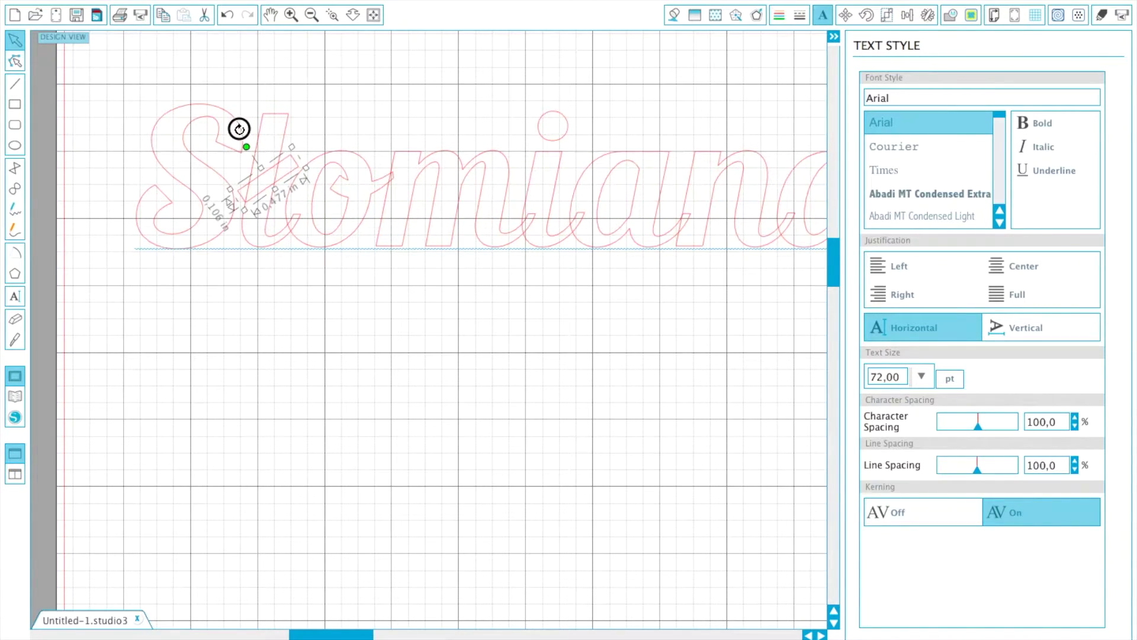
mouse_move(271, 184)
mouse_down()
mouse_move(270, 171)
mouse_move(274, 182)
mouse_up()
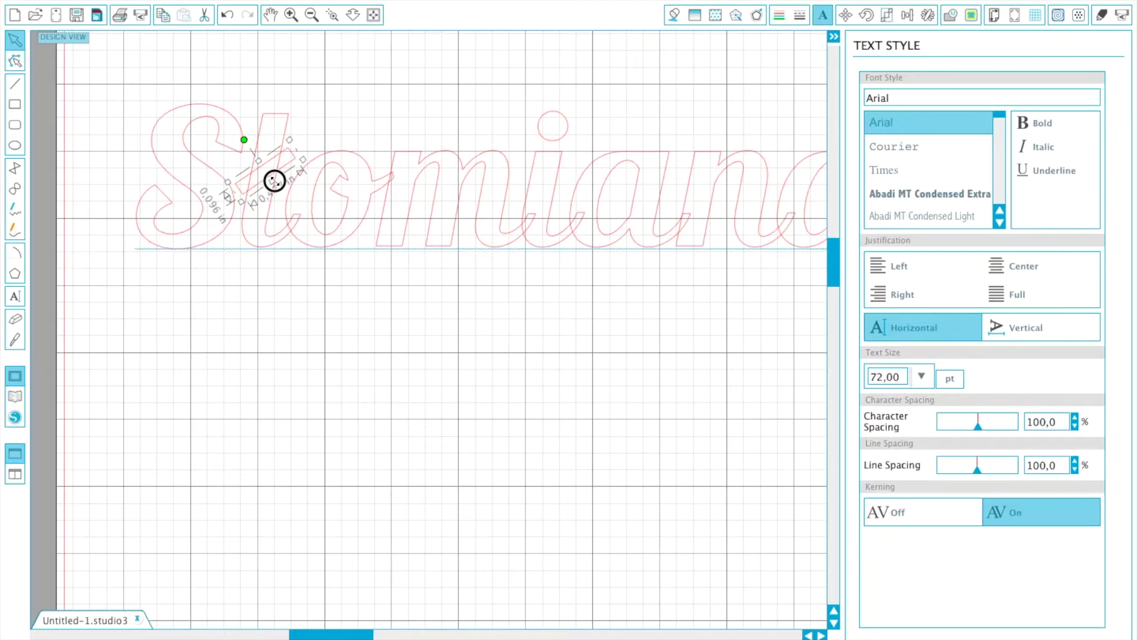
click(279, 274)
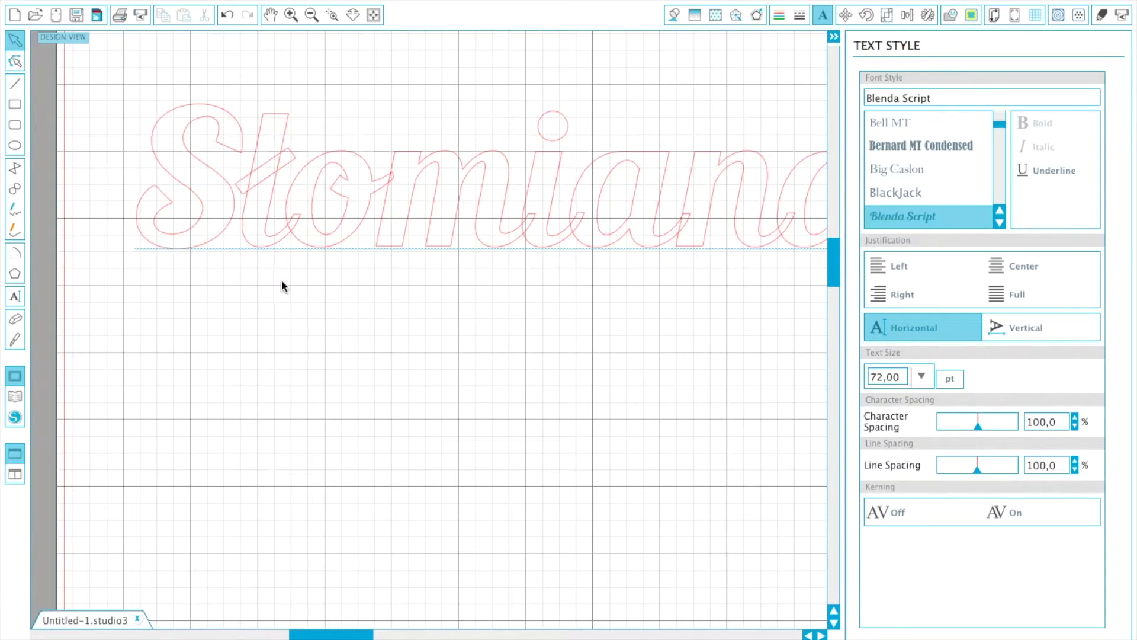
Erase the lower edge of the diagonal bar inside the "l" with the small round eraser
scroll(285, 289, right, 10)
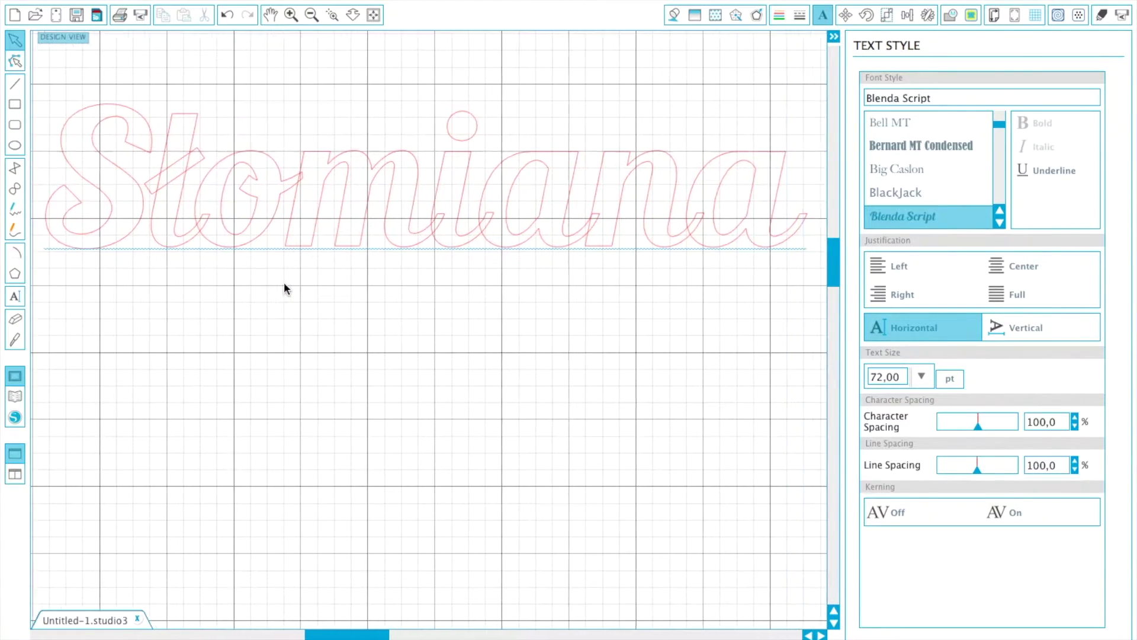
scroll(284, 289, right, 10)
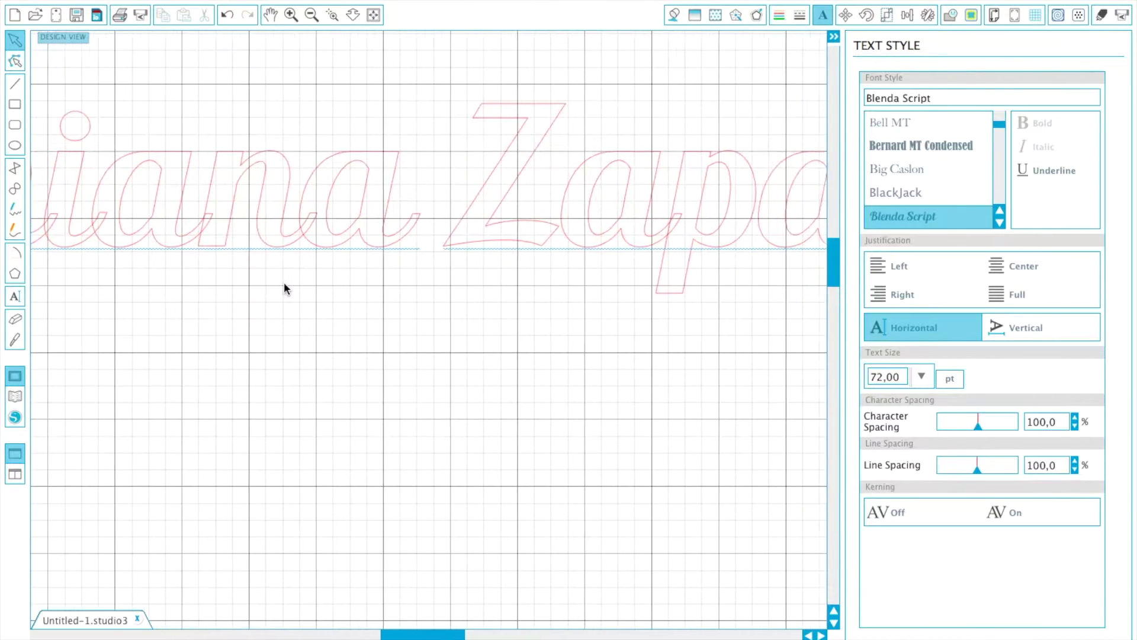
scroll(284, 284, right, 3)
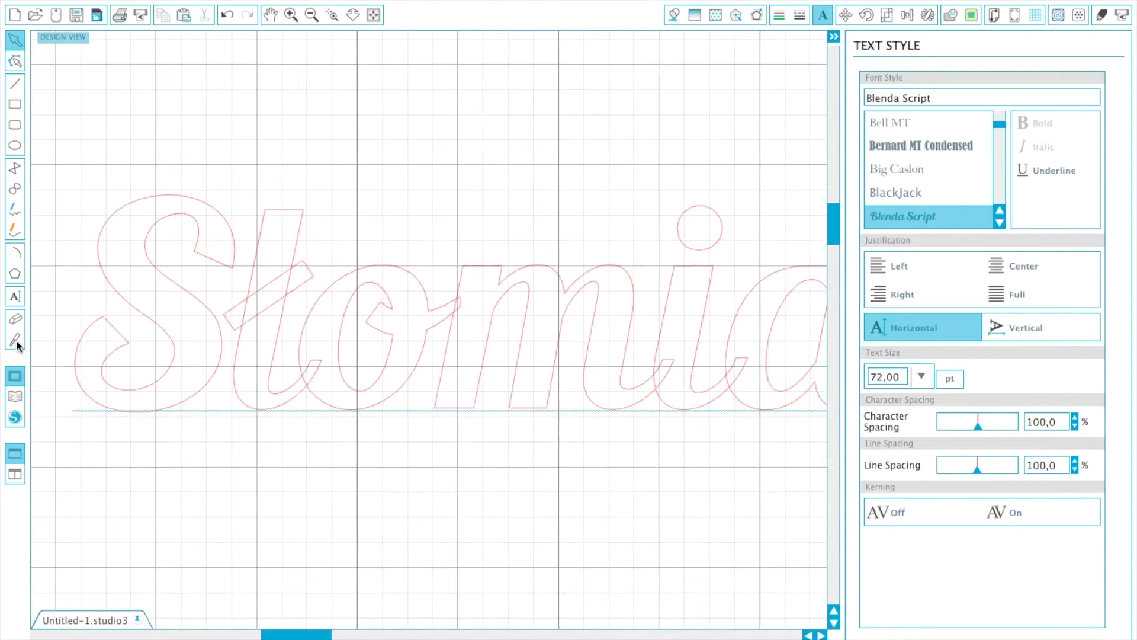
click(15, 319)
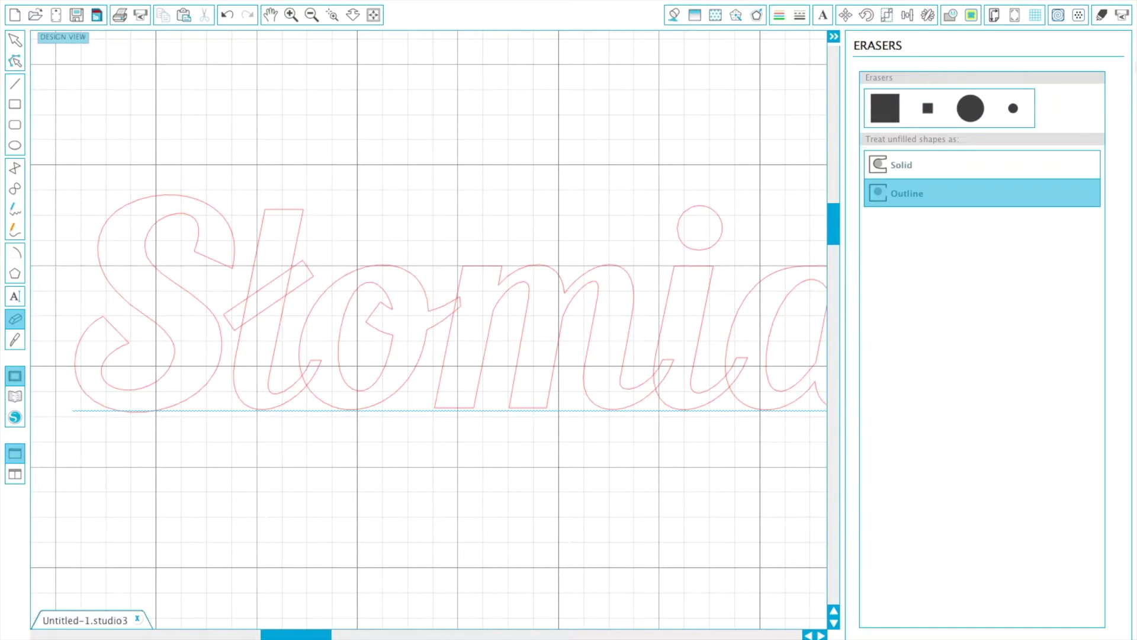
click(1013, 109)
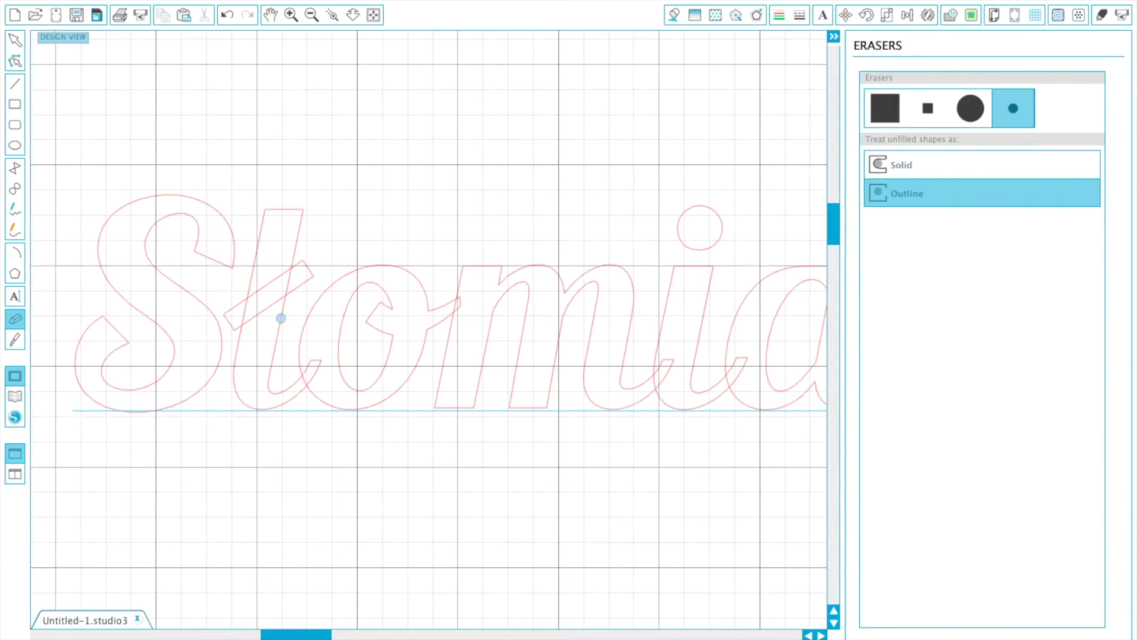
mouse_move(240, 316)
mouse_down()
mouse_move(279, 302)
mouse_move(287, 284)
mouse_up()
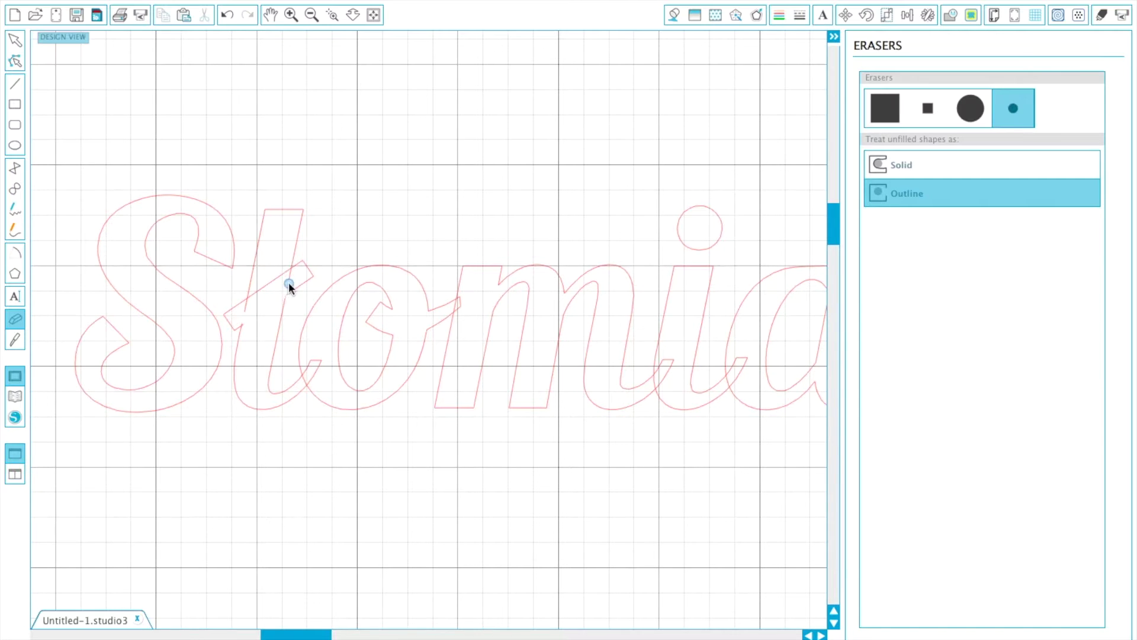
click(227, 14)
drag(247, 320, 282, 291)
Erase the remaining lines where the bar and the "l" overlap, leaving one continuous "ł" outline
click(300, 17)
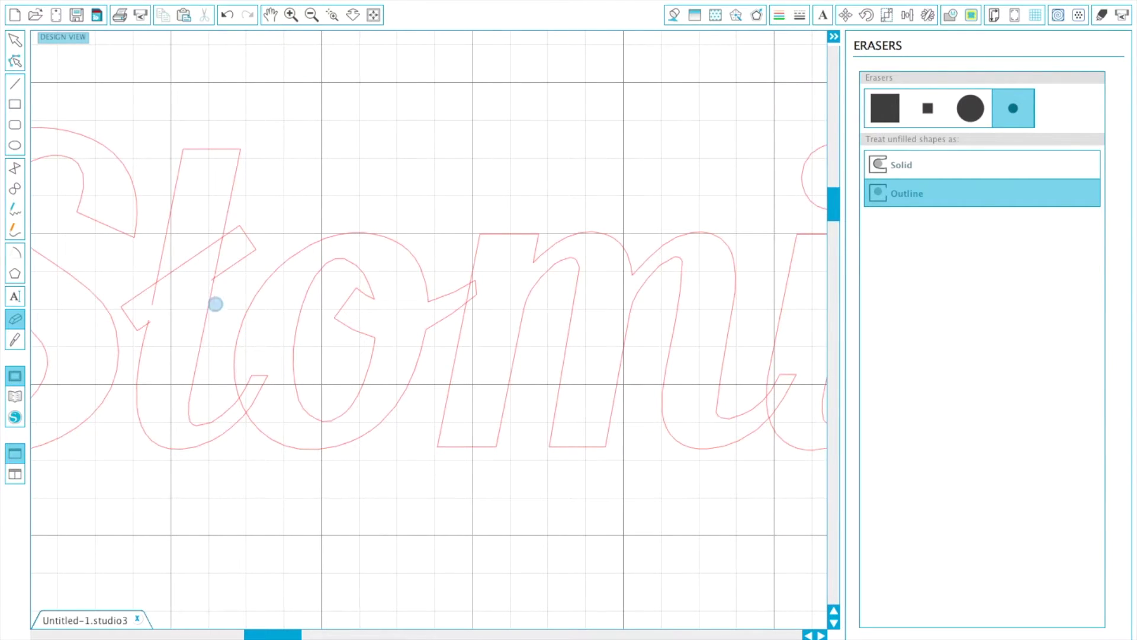
drag(162, 289, 153, 319)
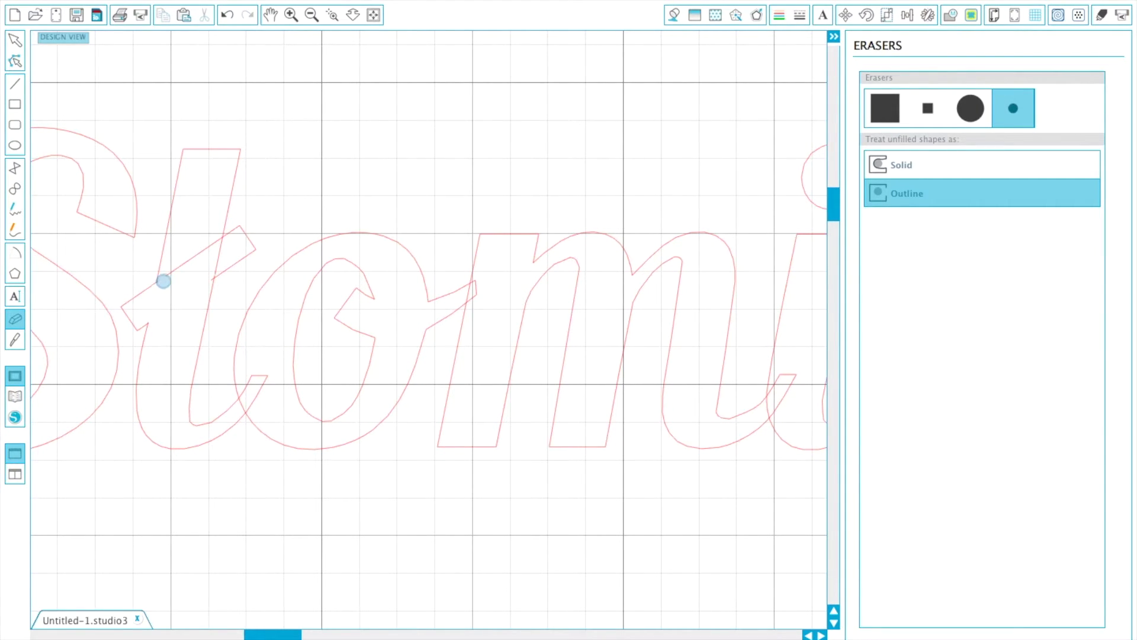
drag(171, 274, 195, 256)
drag(221, 243, 208, 274)
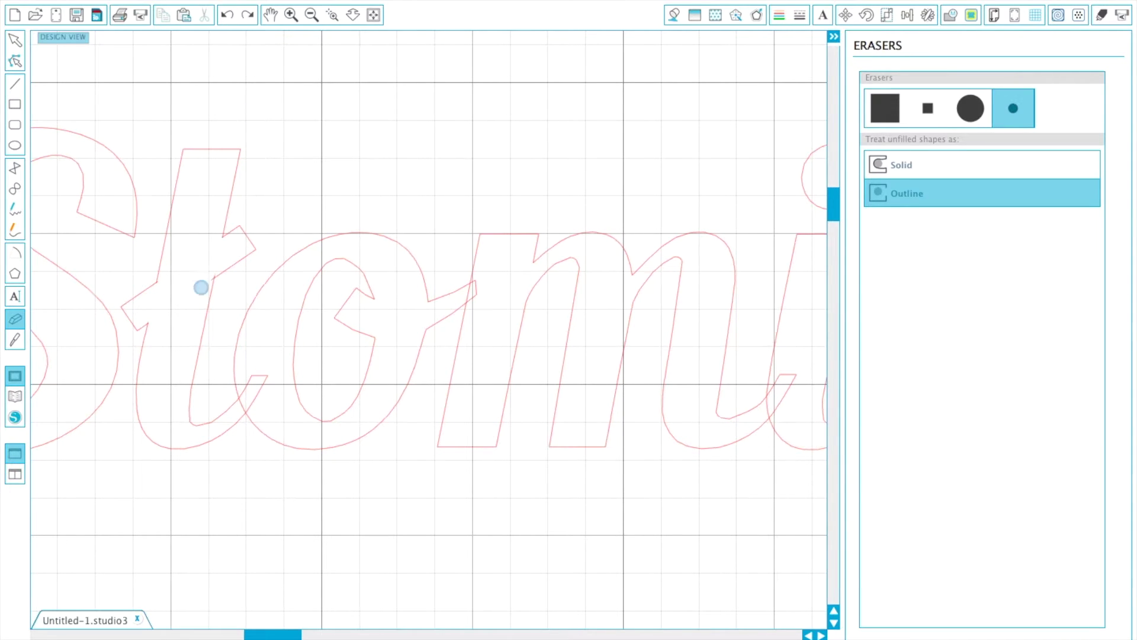
click(213, 274)
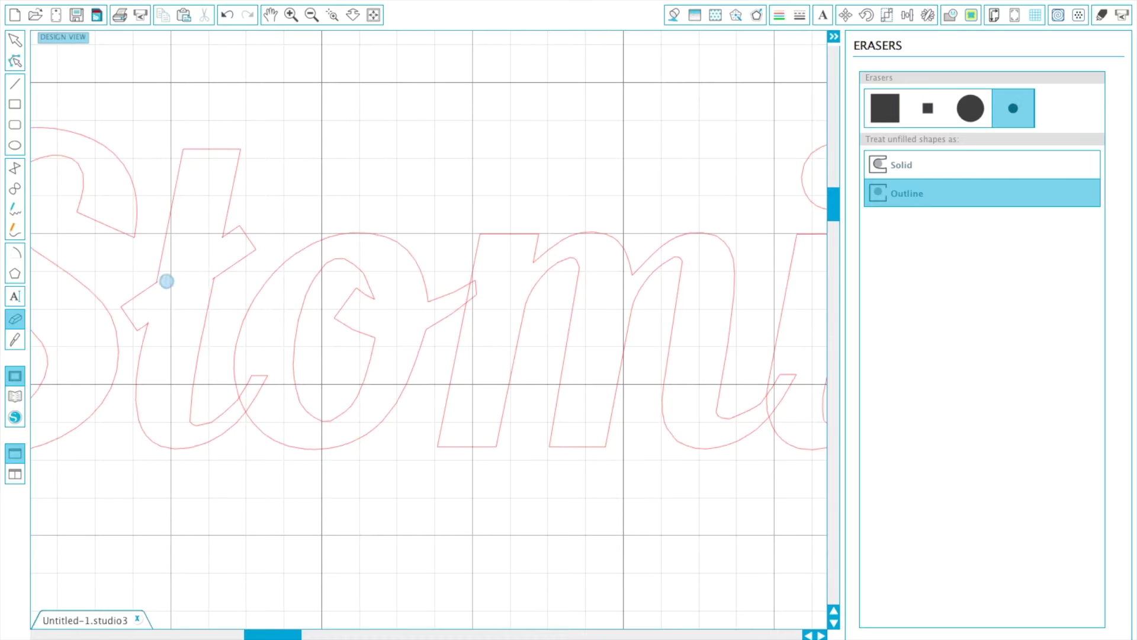
Erase the overlapping outlines where the neighbouring letters join in "Słomiana", from the "ł" and "o" through the "i" and "a"
mouse_move(219, 364)
mouse_down()
mouse_move(243, 400)
mouse_move(256, 379)
mouse_move(248, 393)
mouse_up()
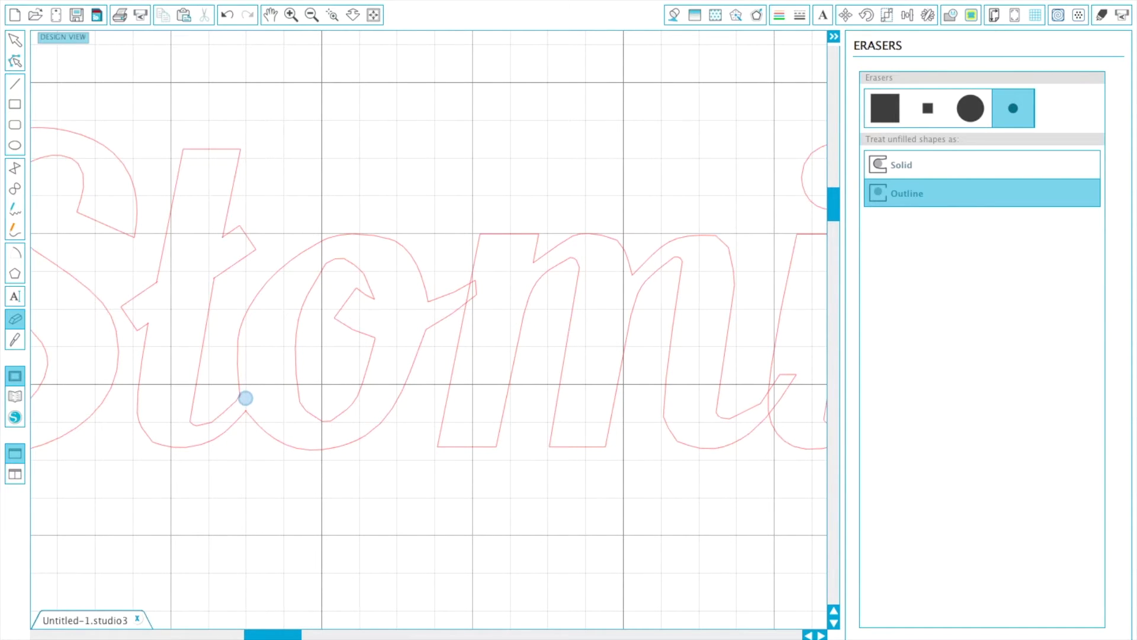
scroll(330, 422, right, 3)
mouse_move(372, 302)
mouse_down()
mouse_move(389, 294)
mouse_move(378, 299)
mouse_move(386, 280)
mouse_move(385, 295)
mouse_up()
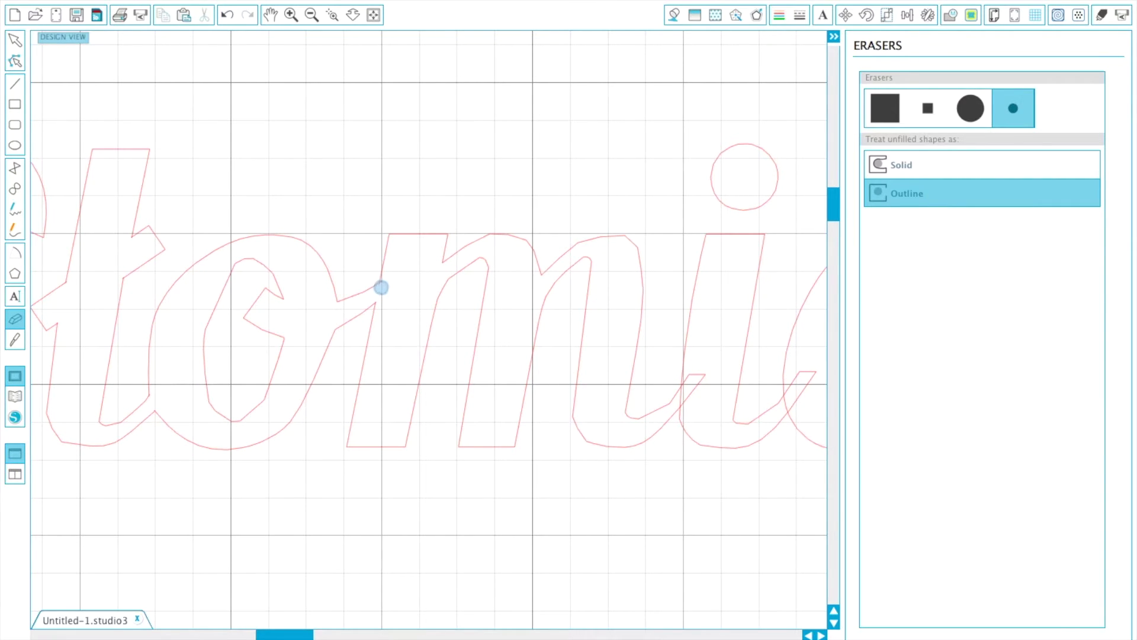
scroll(413, 328, right, 5)
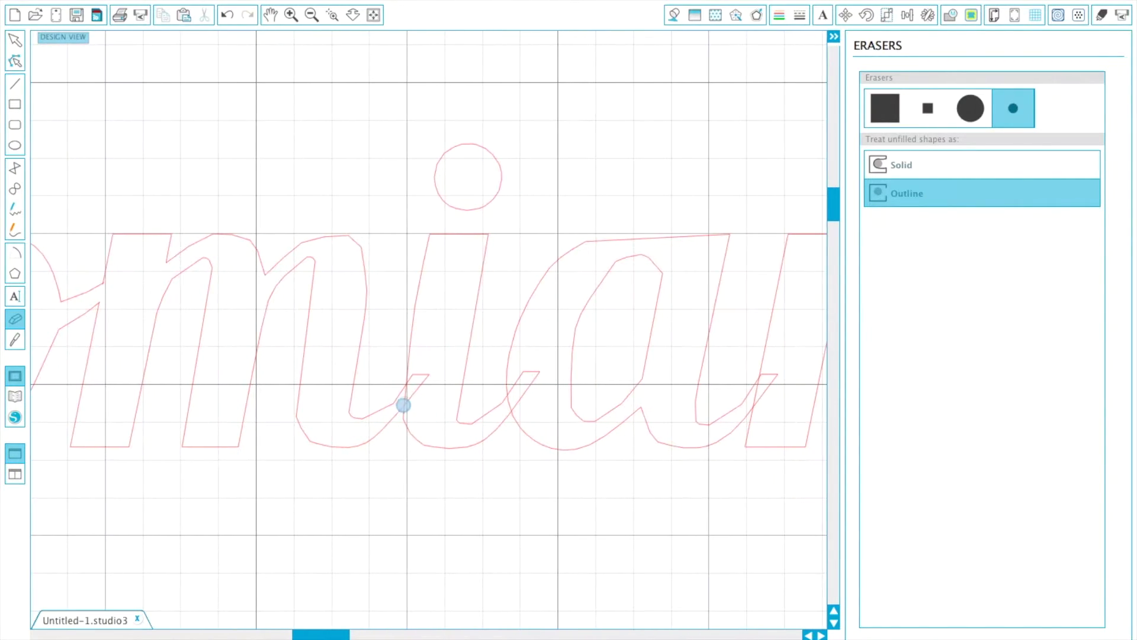
mouse_move(410, 401)
mouse_down()
mouse_move(432, 398)
mouse_move(409, 391)
mouse_move(421, 383)
mouse_up()
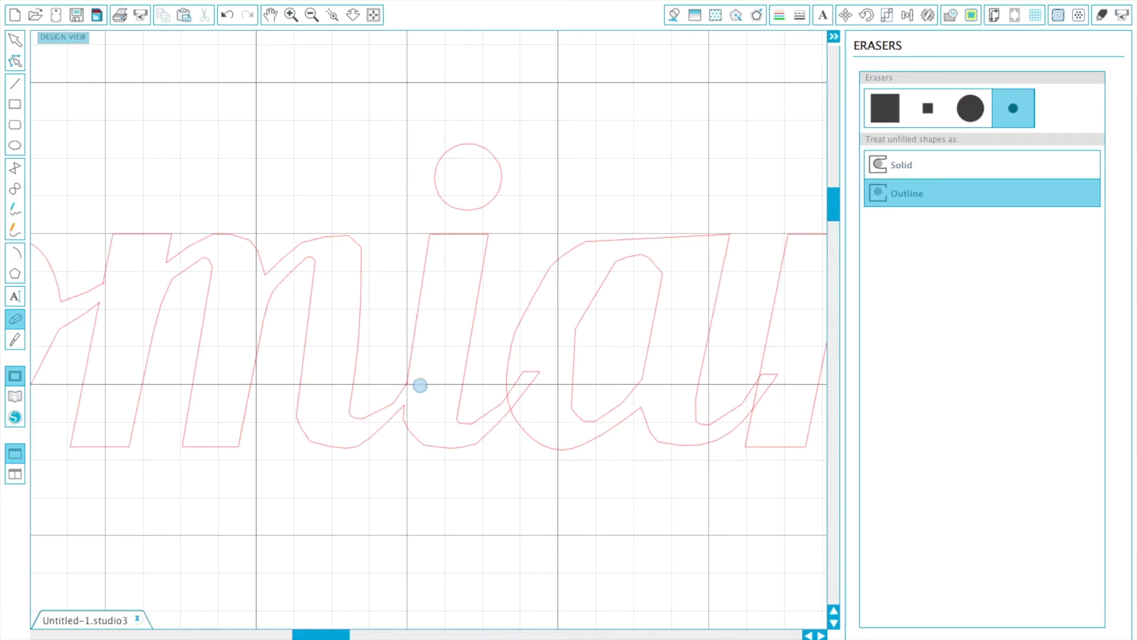
scroll(414, 385, right, 3)
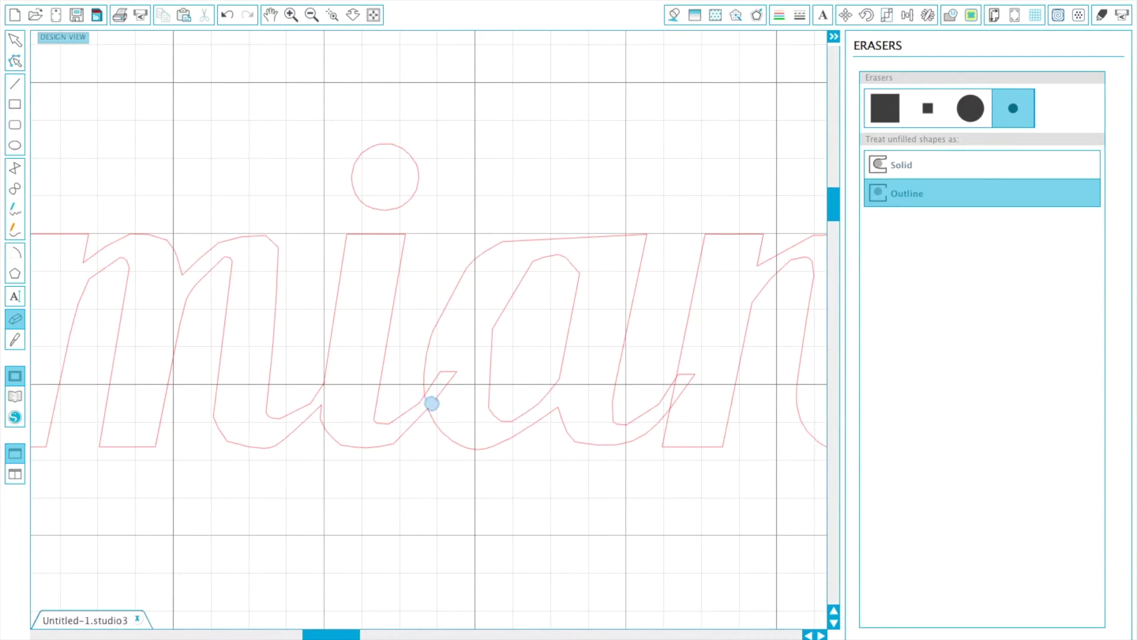
mouse_move(442, 393)
mouse_down()
mouse_move(439, 373)
mouse_move(433, 391)
mouse_up()
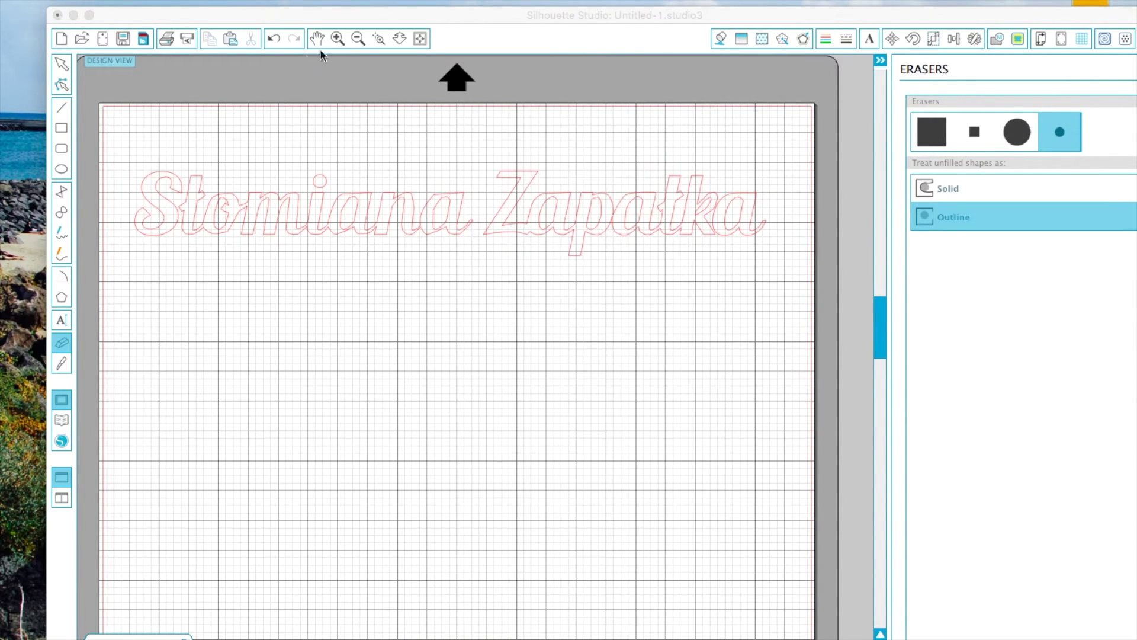
Set the text font to Brusher
click(333, 39)
click(335, 38)
scroll(370, 218, up, 3)
scroll(368, 218, right, 3)
scroll(365, 218, left, 6)
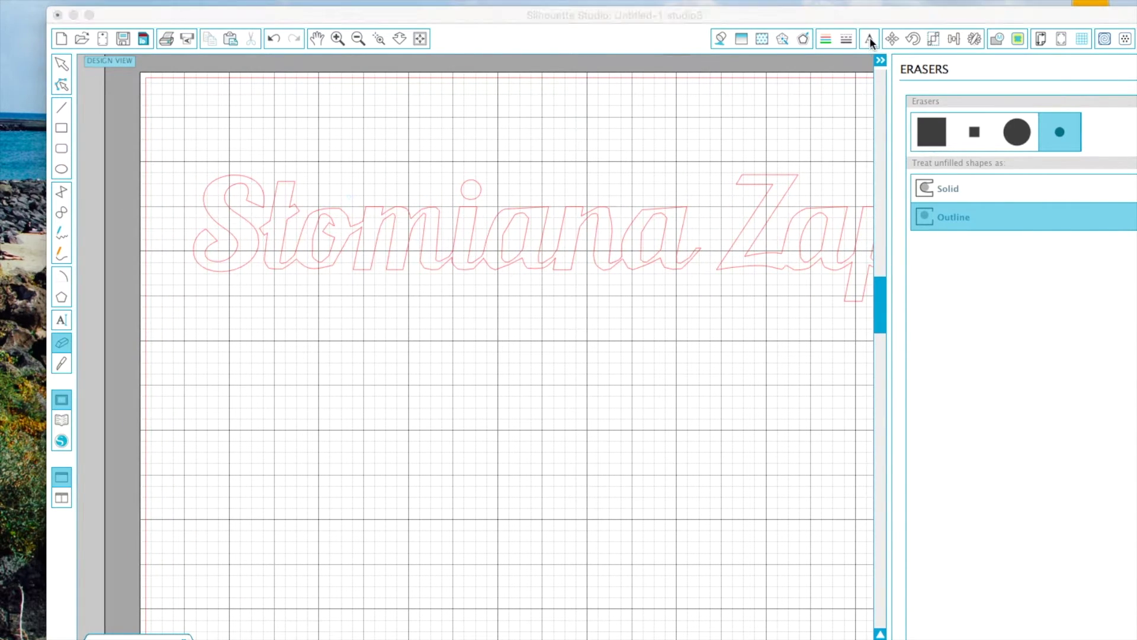
click(869, 38)
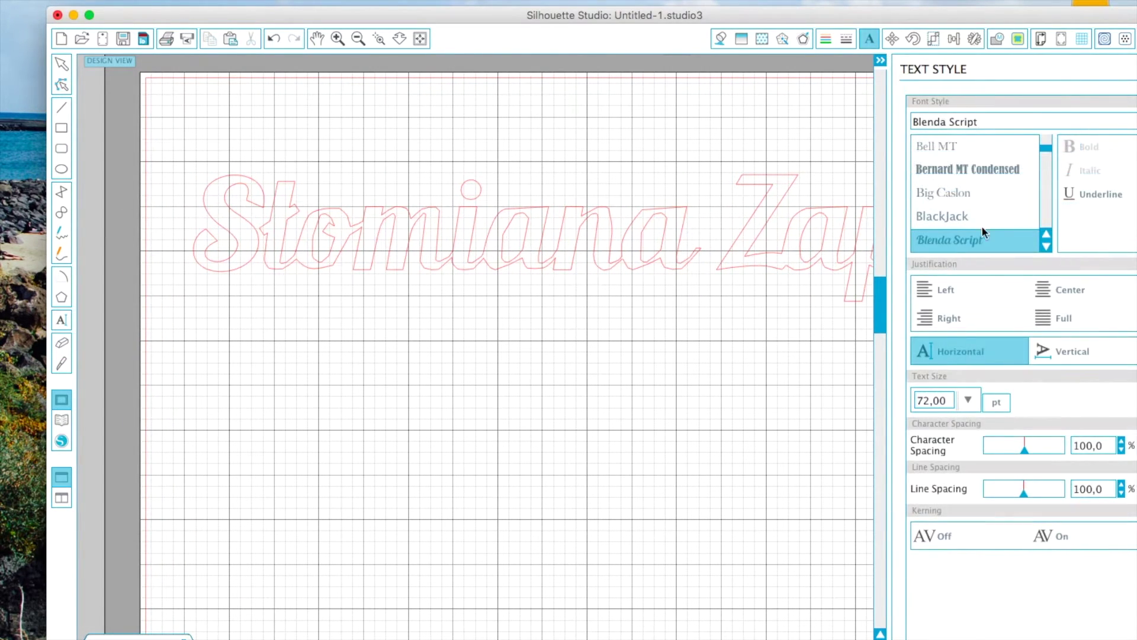
scroll(977, 210, up, 4)
scroll(977, 213, down, 3)
scroll(976, 209, down, 5)
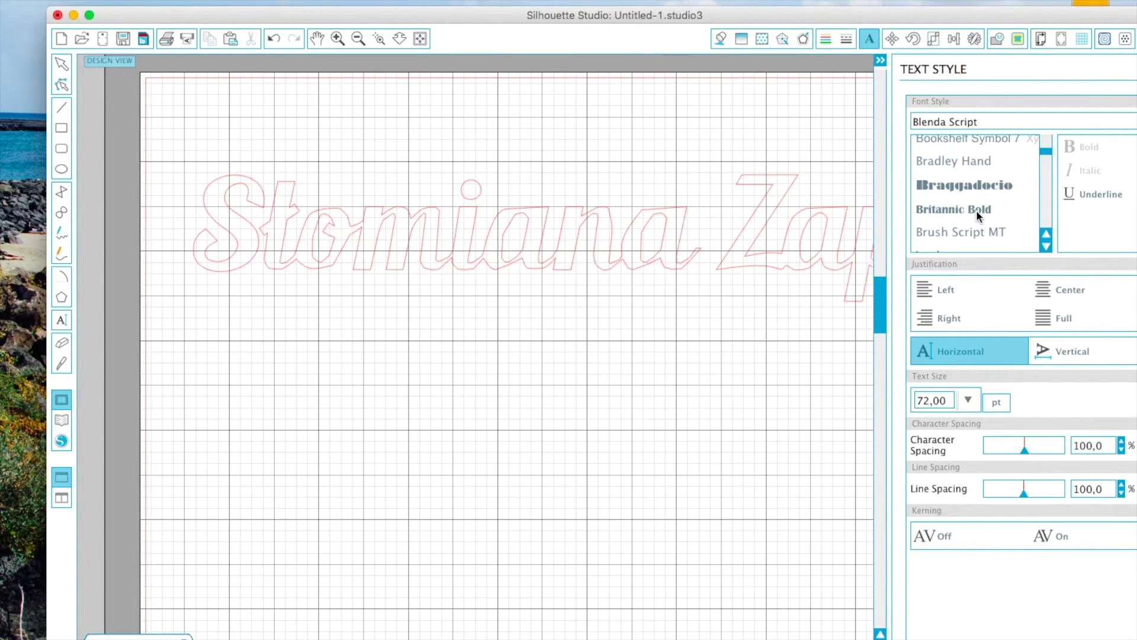
scroll(975, 210, down, 2)
click(960, 224)
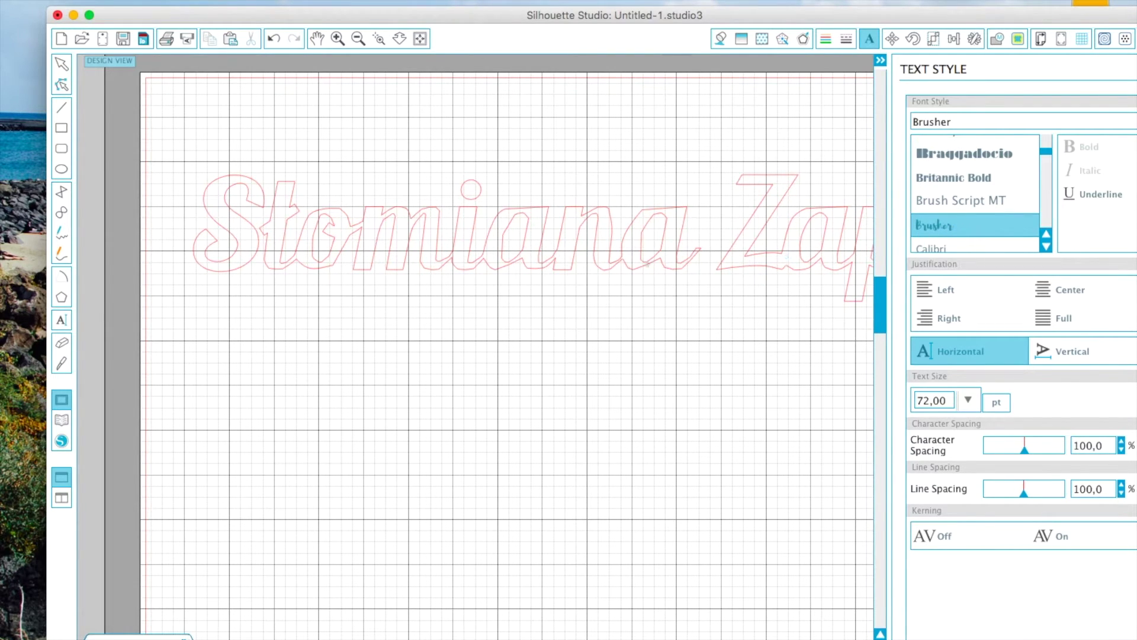
Add the text "Slomiana Zapalka" in 72 pt Brusher below the first lettering and select it
click(231, 443)
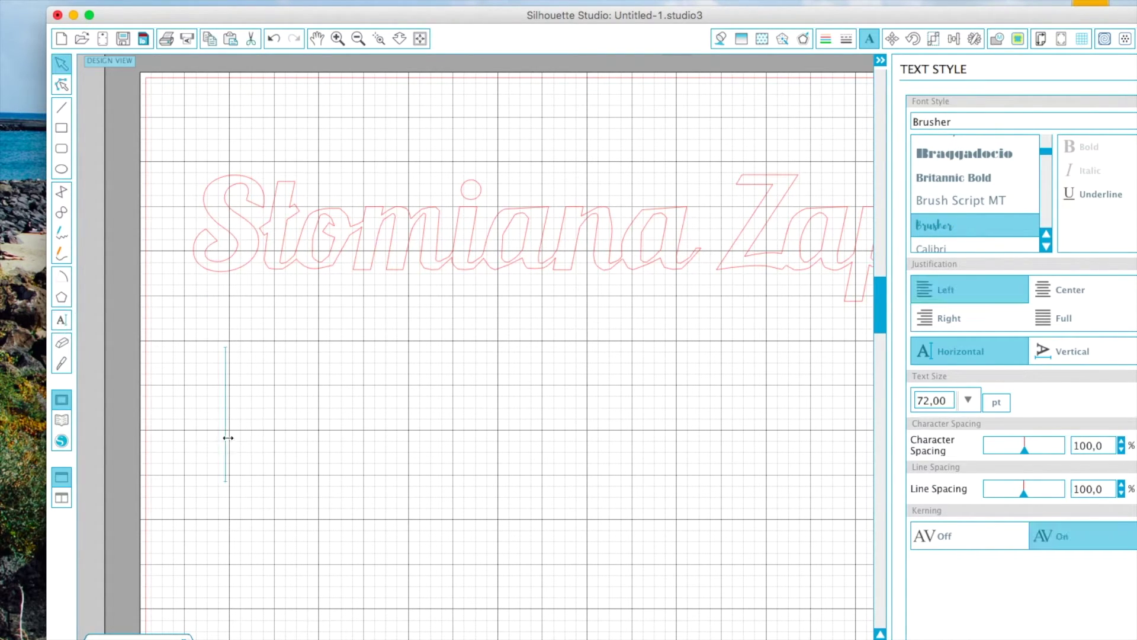
text(S)
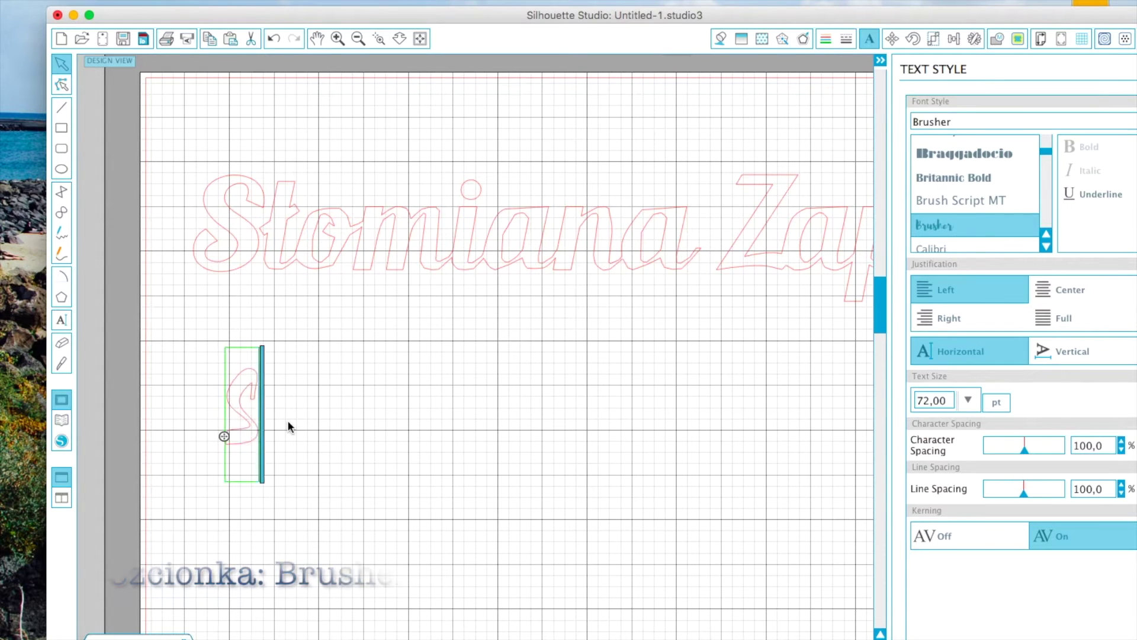
text(łomiana )
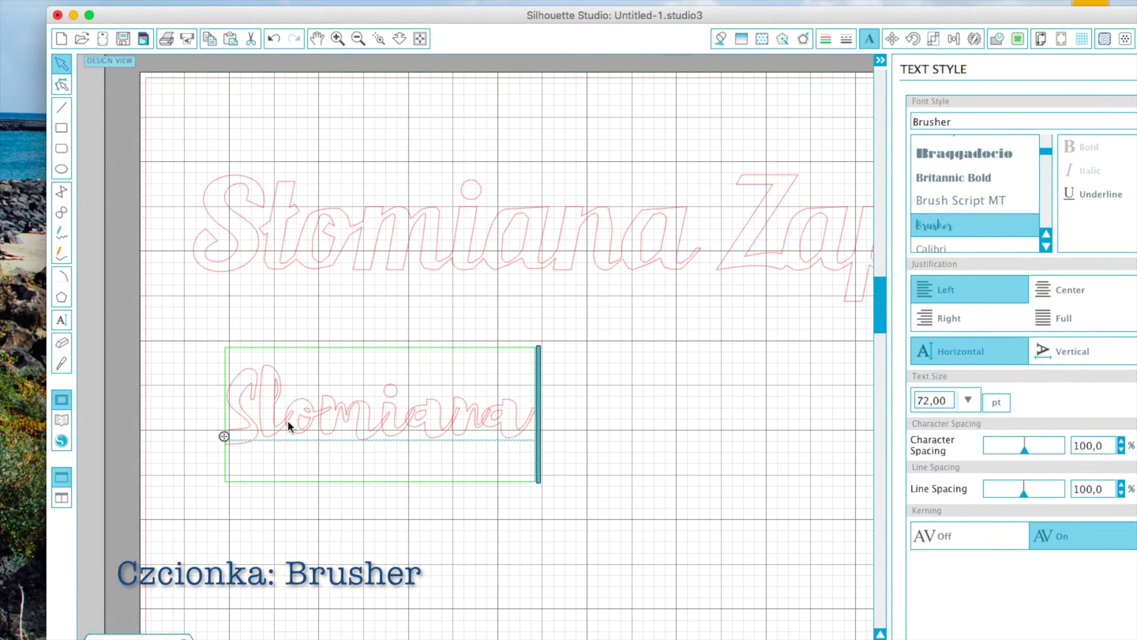
text(Za)
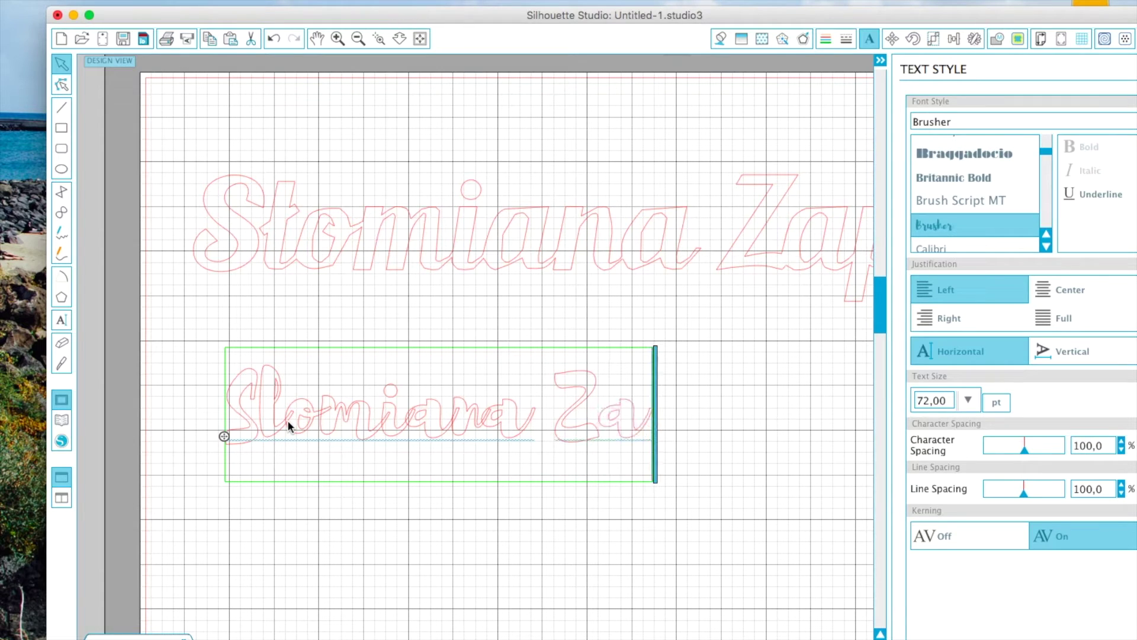
text(pałka)
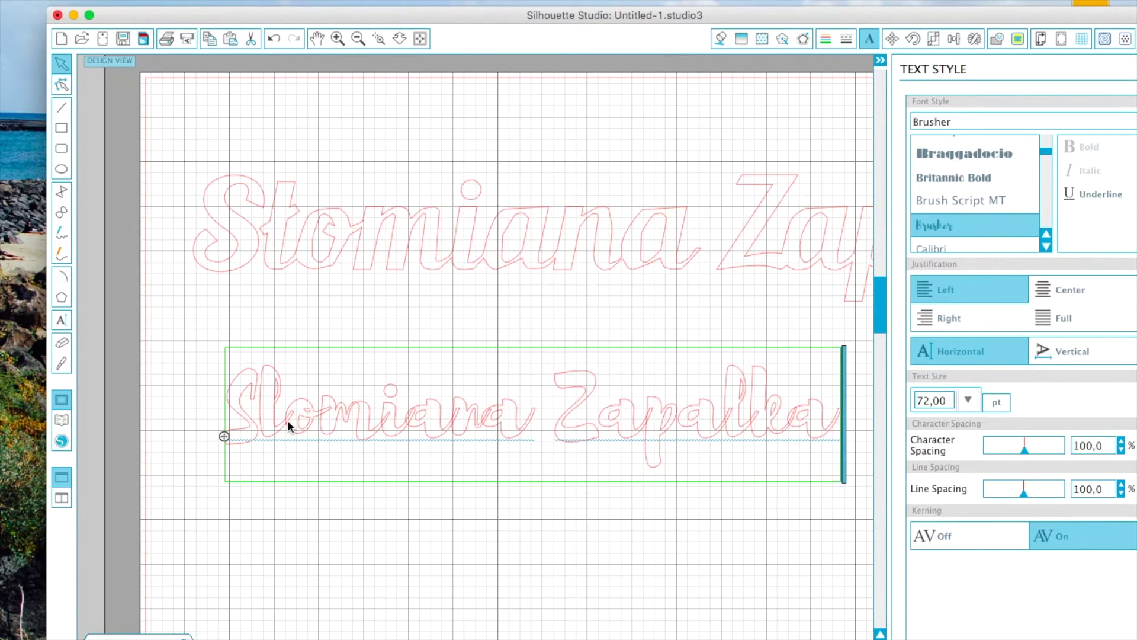
click(610, 516)
click(661, 464)
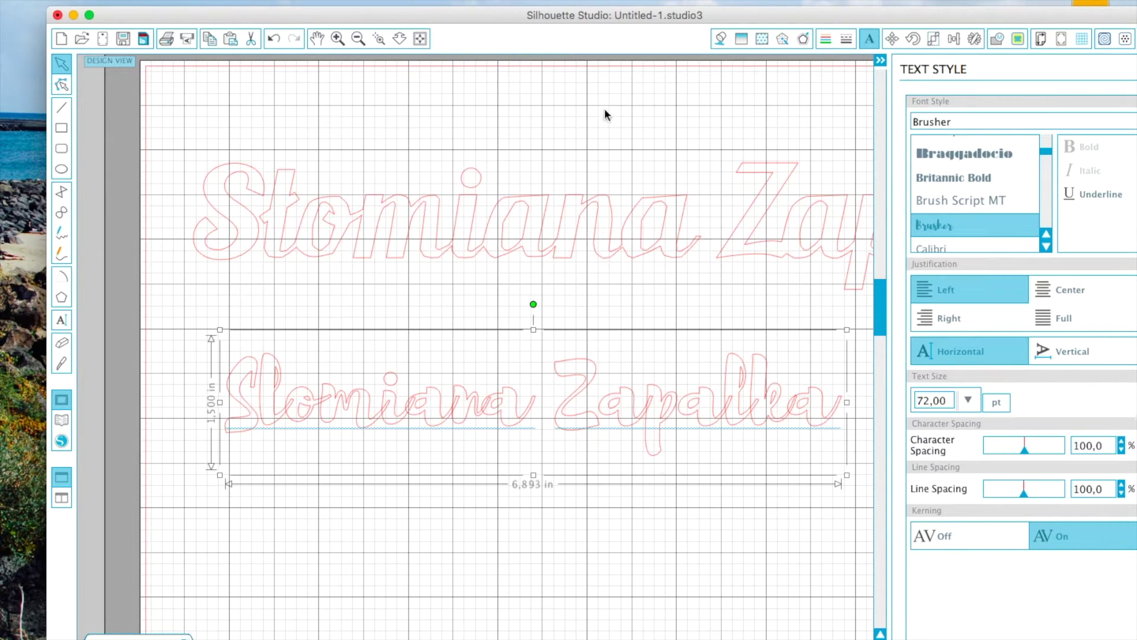
Enlarge the Brusher lettering proportionally to about 10.2 in wide, matching the width of the first lettering, and centre it below that one
click(359, 39)
click(358, 40)
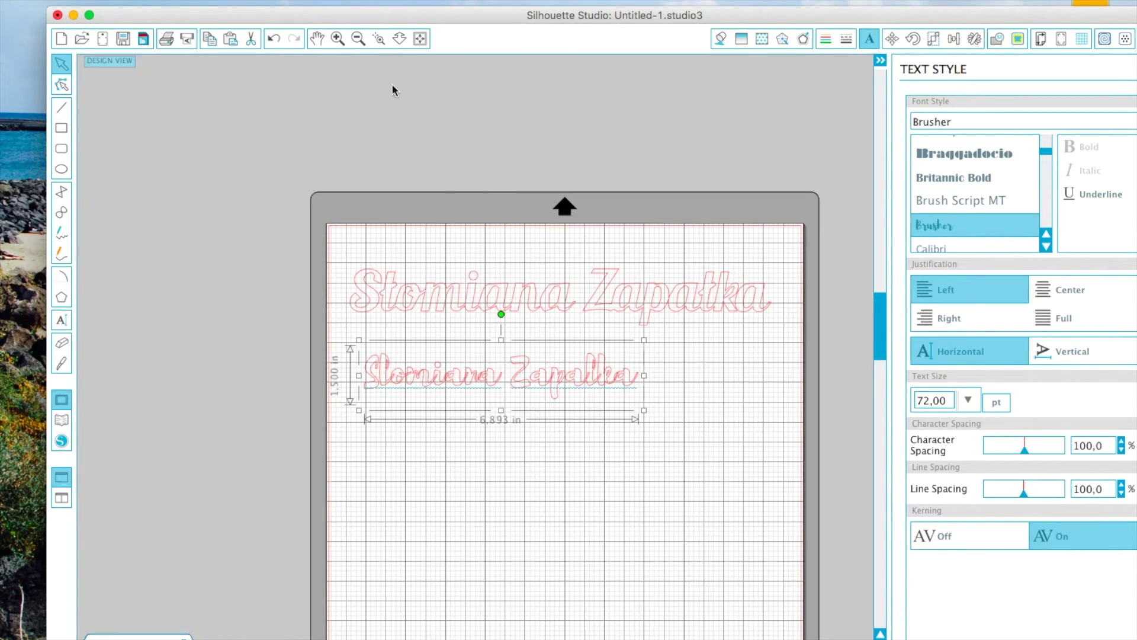
scroll(454, 332, right, 5)
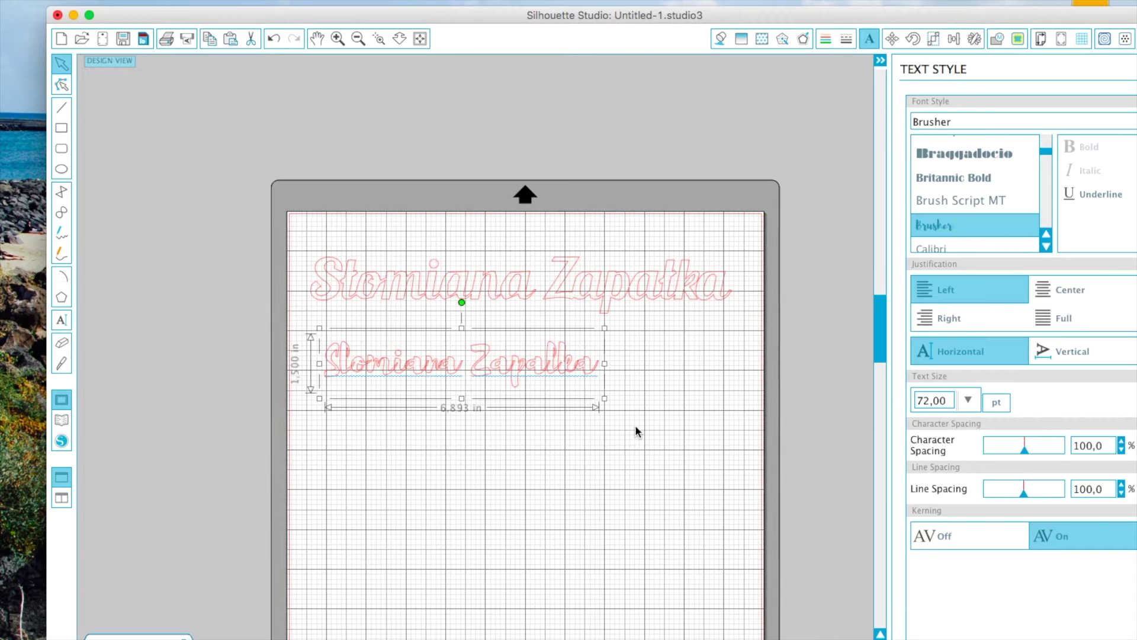
drag(564, 398, 690, 450)
key(super+z)
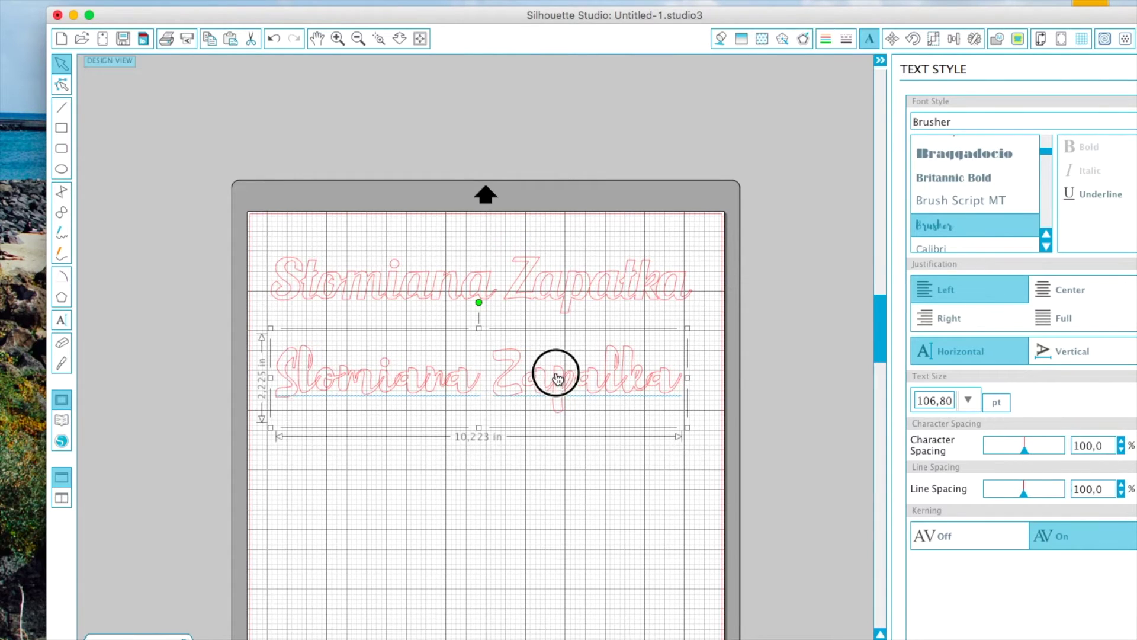
click(507, 446)
scroll(488, 444, down, 3)
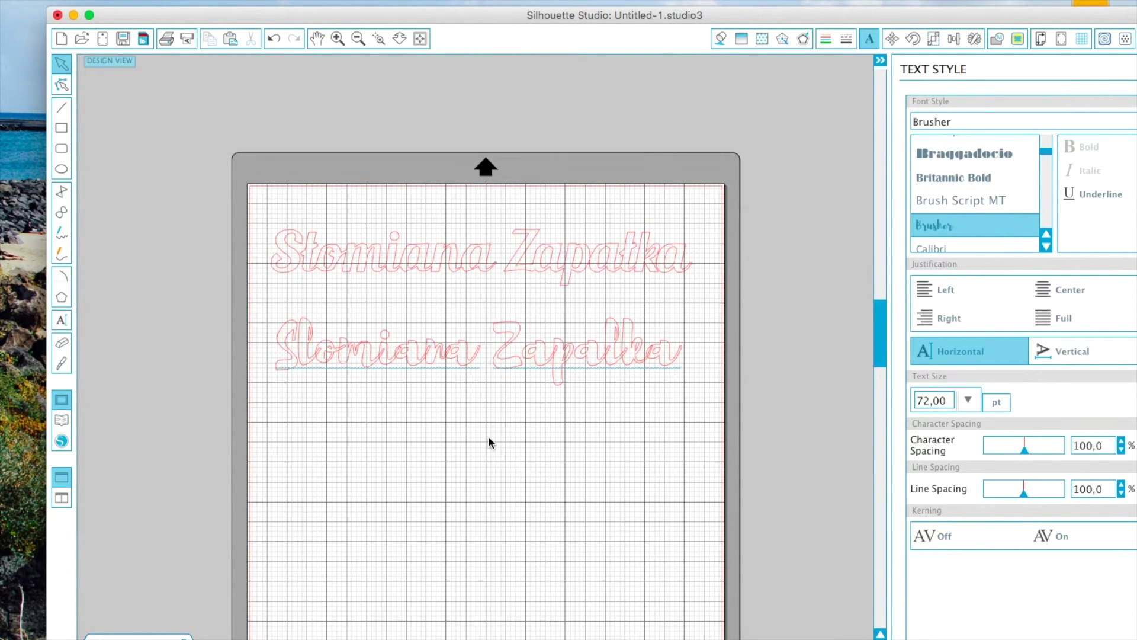
Ungroup the Brusher lettering "Slomiana Zapalka" into separate letters
click(336, 39)
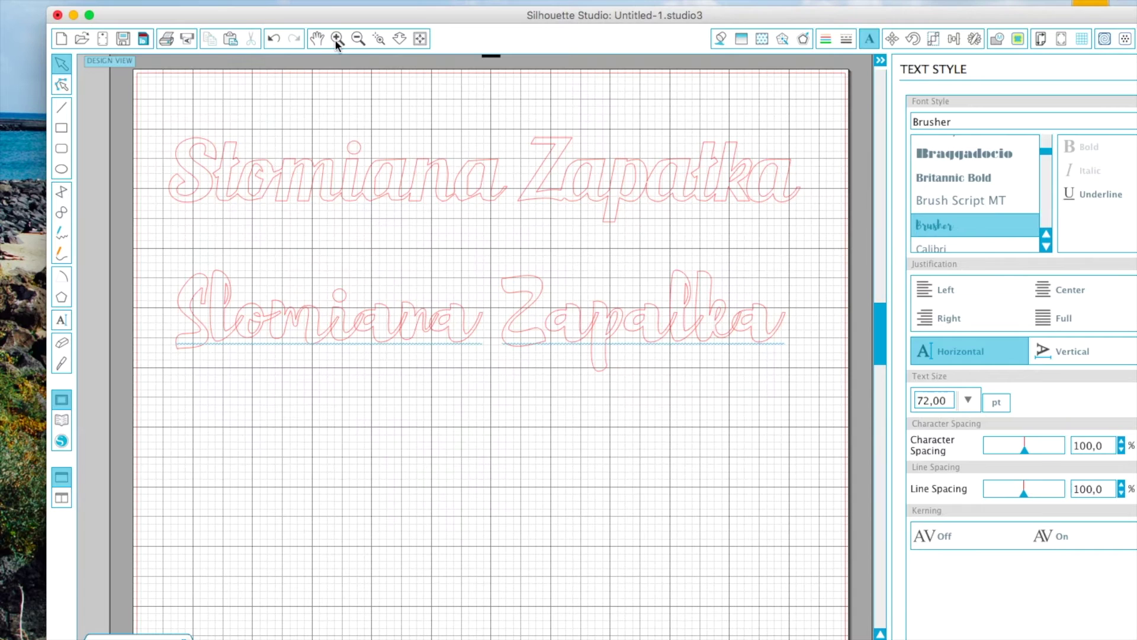
click(336, 39)
scroll(296, 200, left, 5)
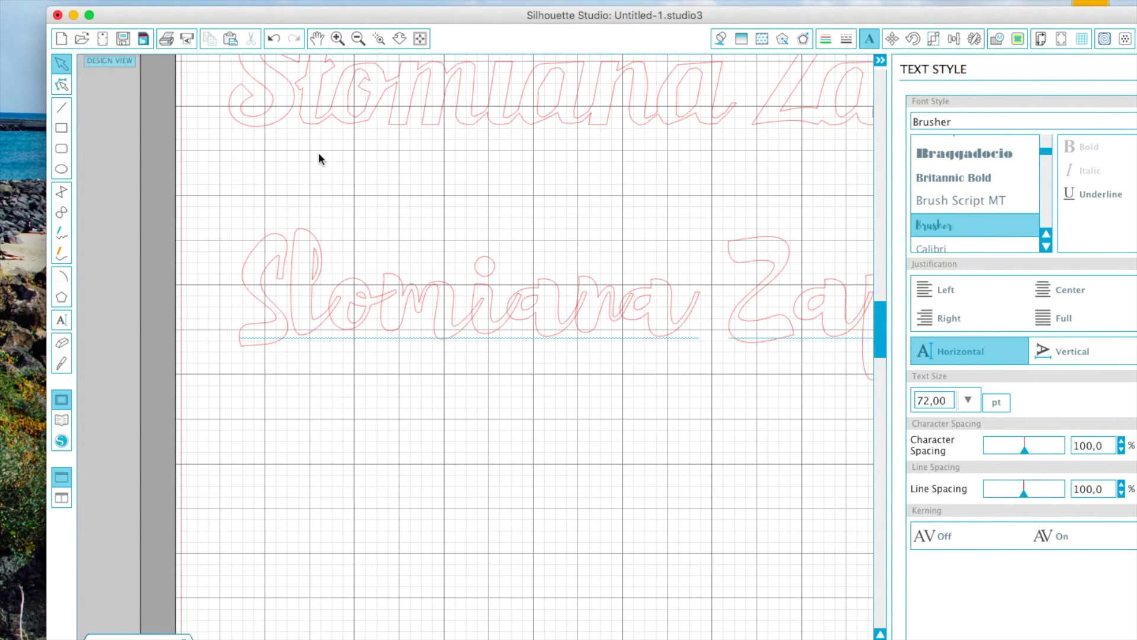
click(337, 39)
scroll(314, 167, left, 1)
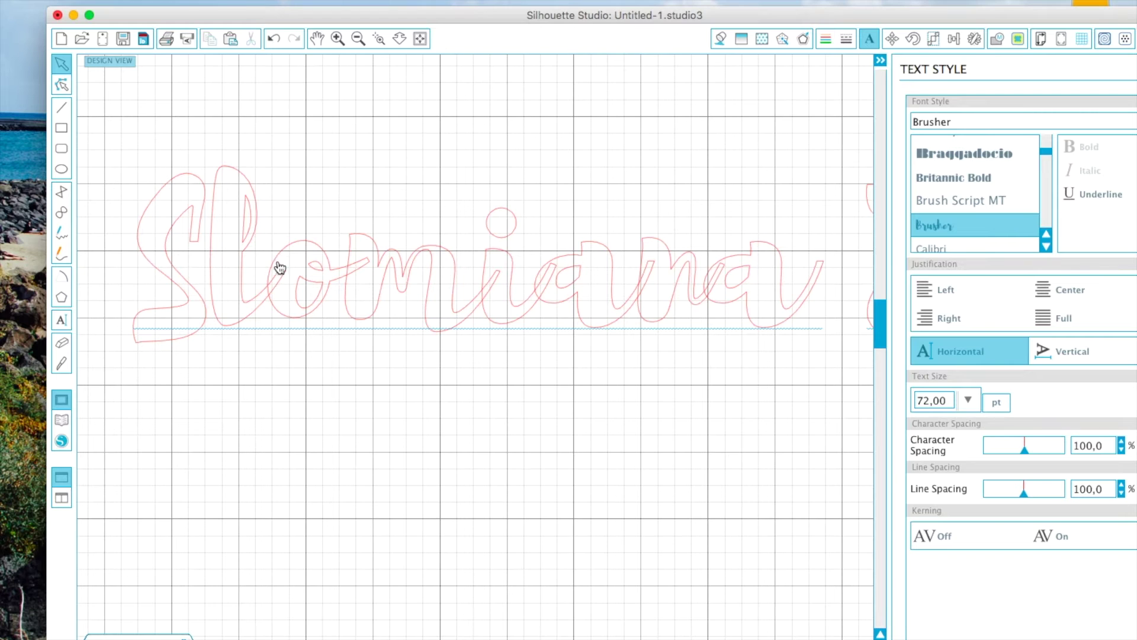
click(242, 248)
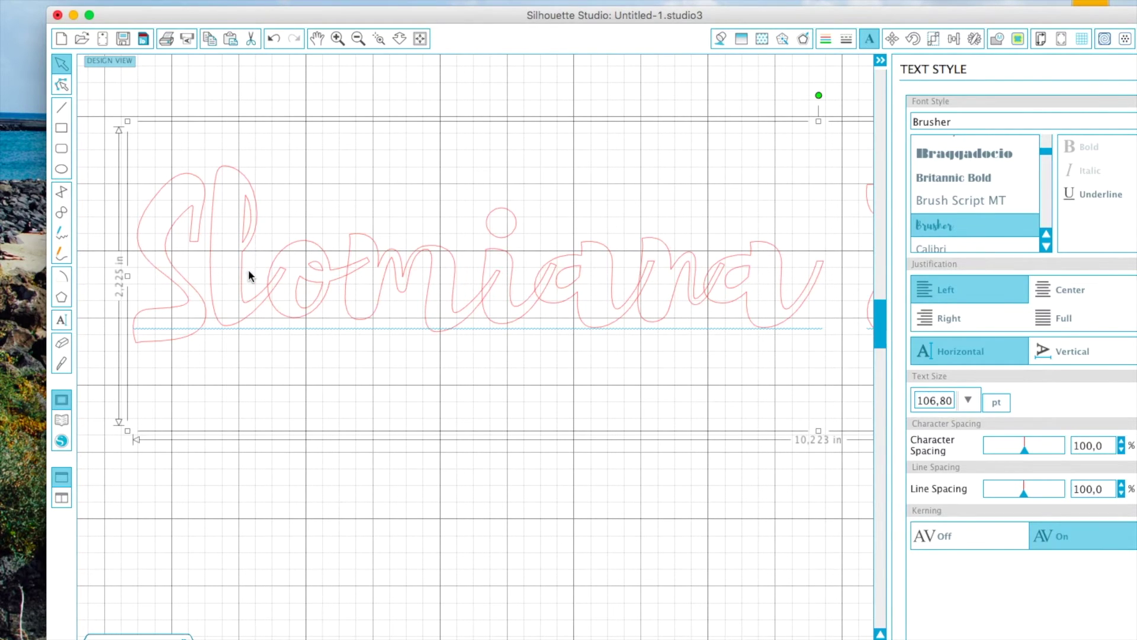
right_click(244, 288)
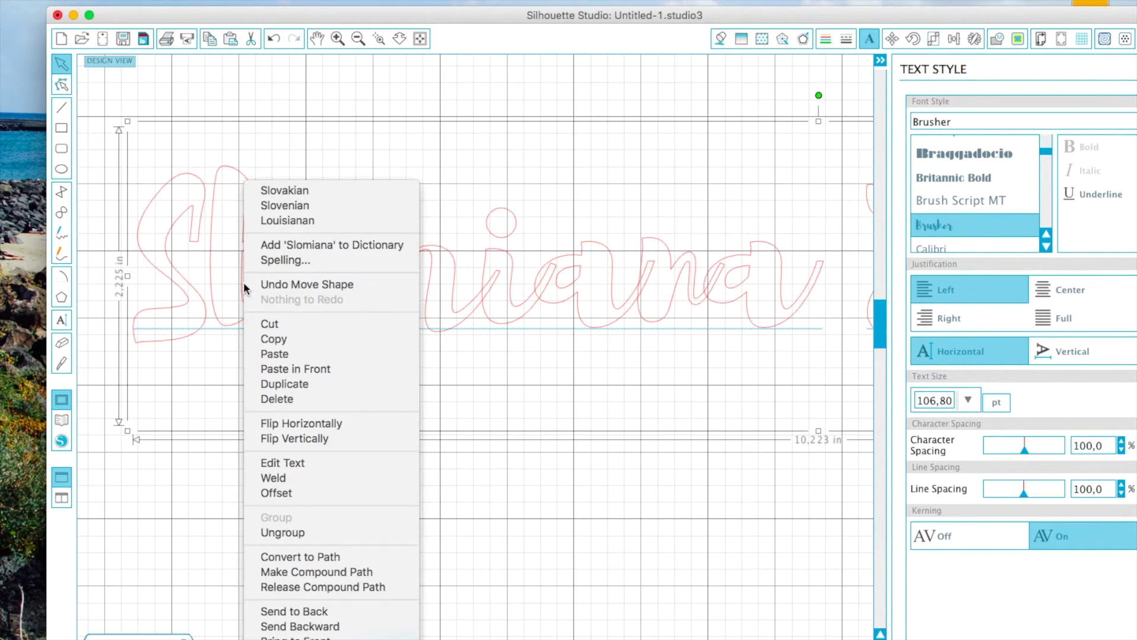
click(297, 532)
click(287, 513)
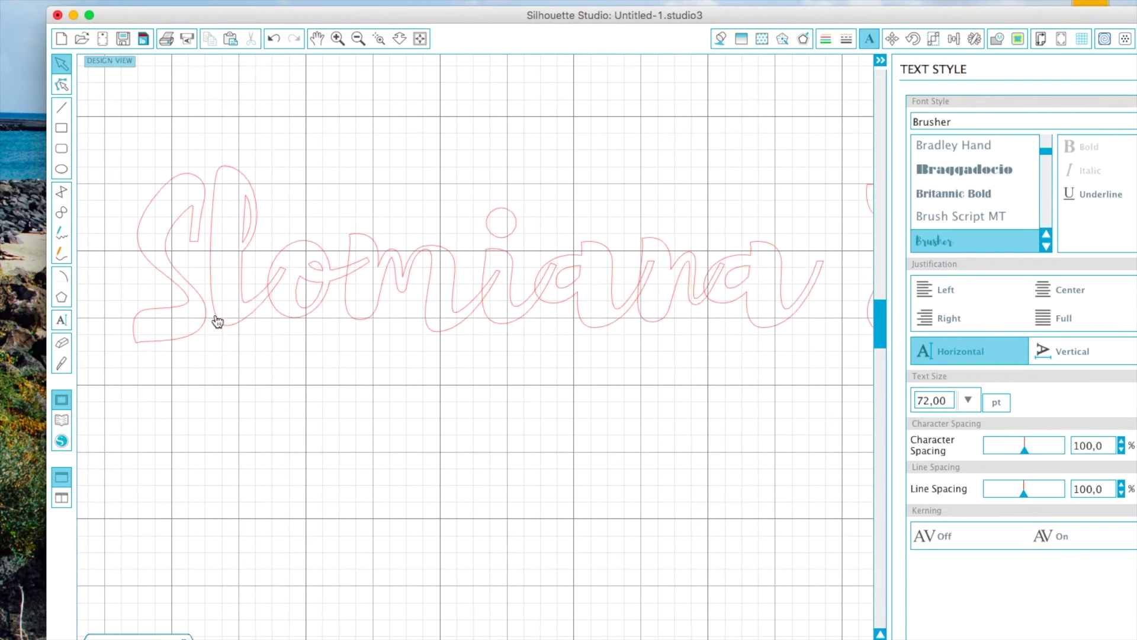
Move the "l" and the "o" of the Brusher "Slomiana" slightly downward to adjust how the letters join
drag(227, 321, 231, 342)
scroll(288, 320, down, 1)
drag(288, 314, 285, 324)
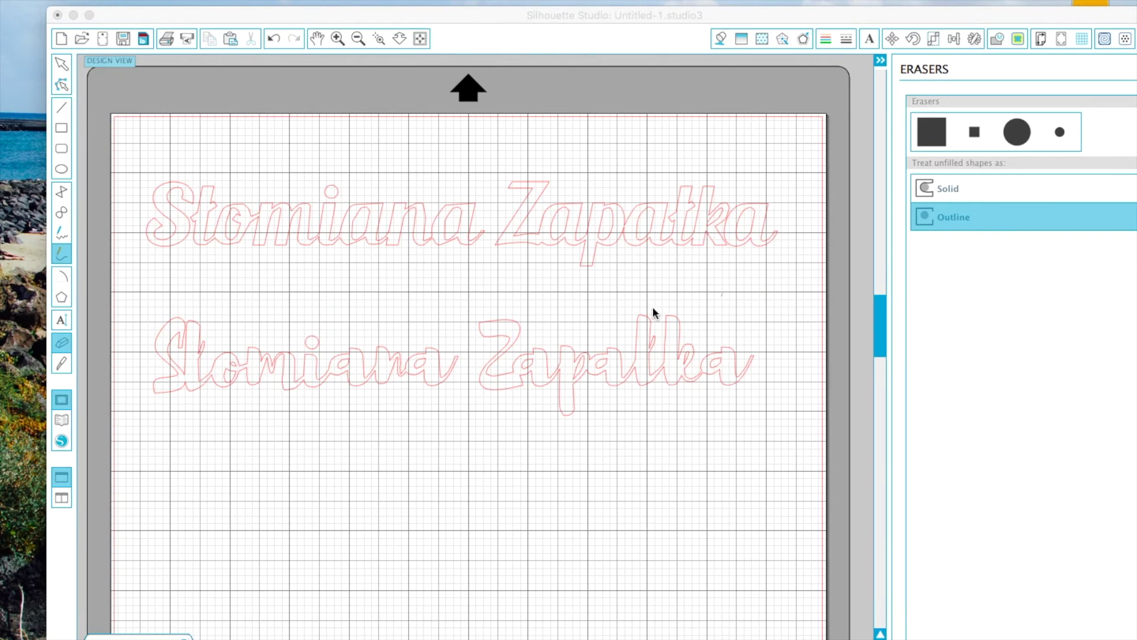
Select all the letters of the finished Brusher "Słomiana Zapałka" lettering and group them into one object
click(135, 310)
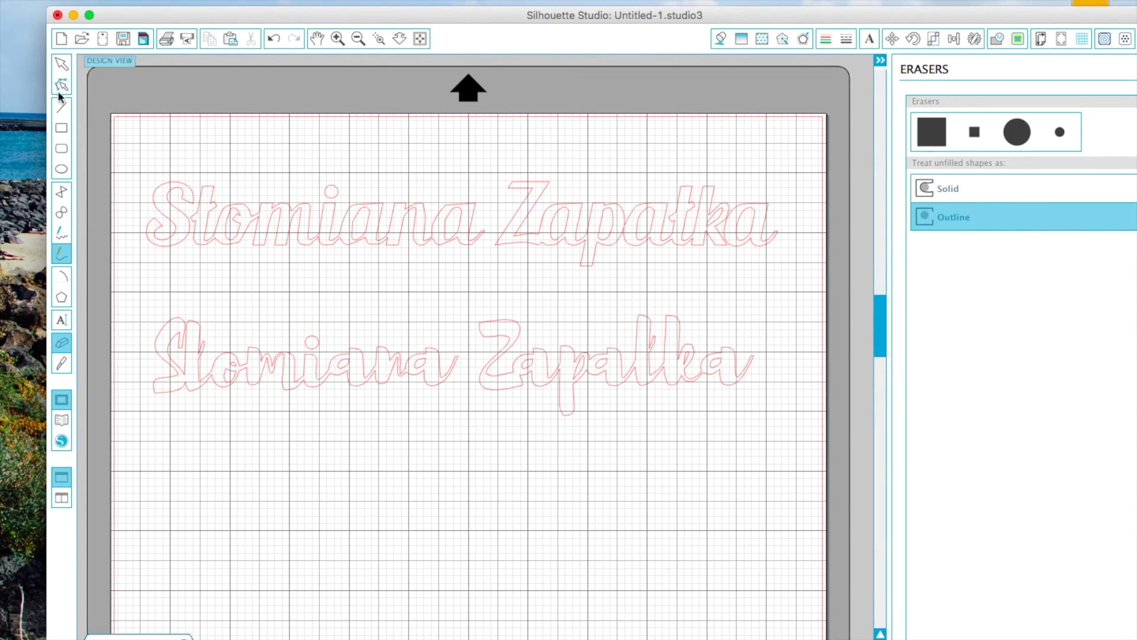
click(61, 63)
mouse_move(140, 300)
mouse_down()
mouse_move(256, 416)
mouse_move(758, 414)
mouse_up()
right_click(382, 364)
click(439, 519)
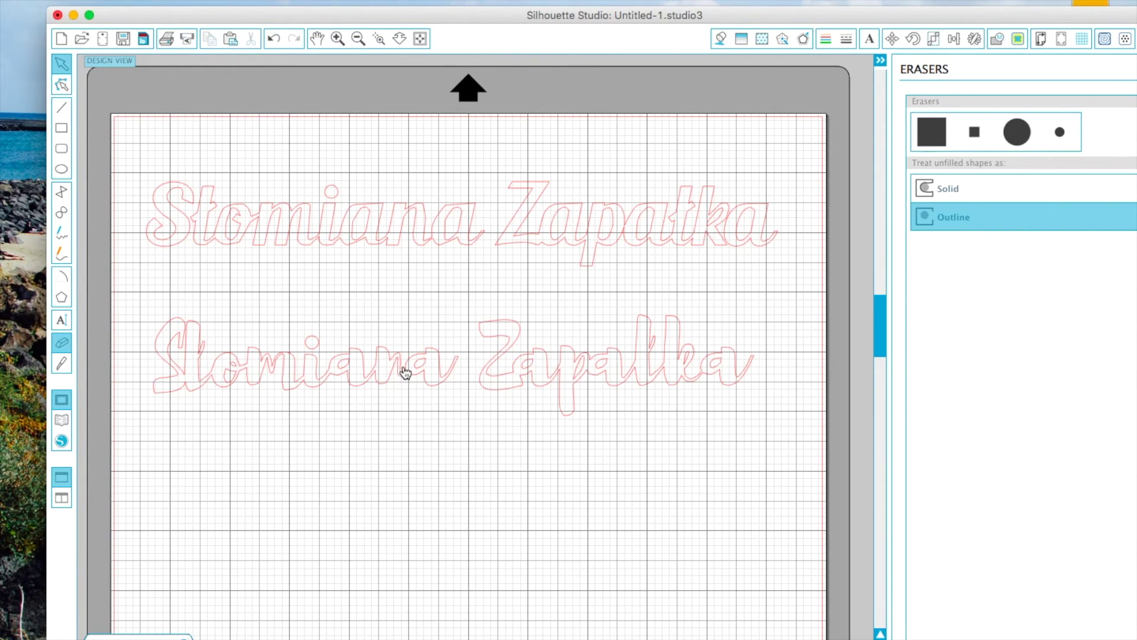
click(405, 372)
click(329, 467)
Select all parts of the upper "Słomiana Zapałka" lettering and group them into one object
drag(135, 170, 758, 265)
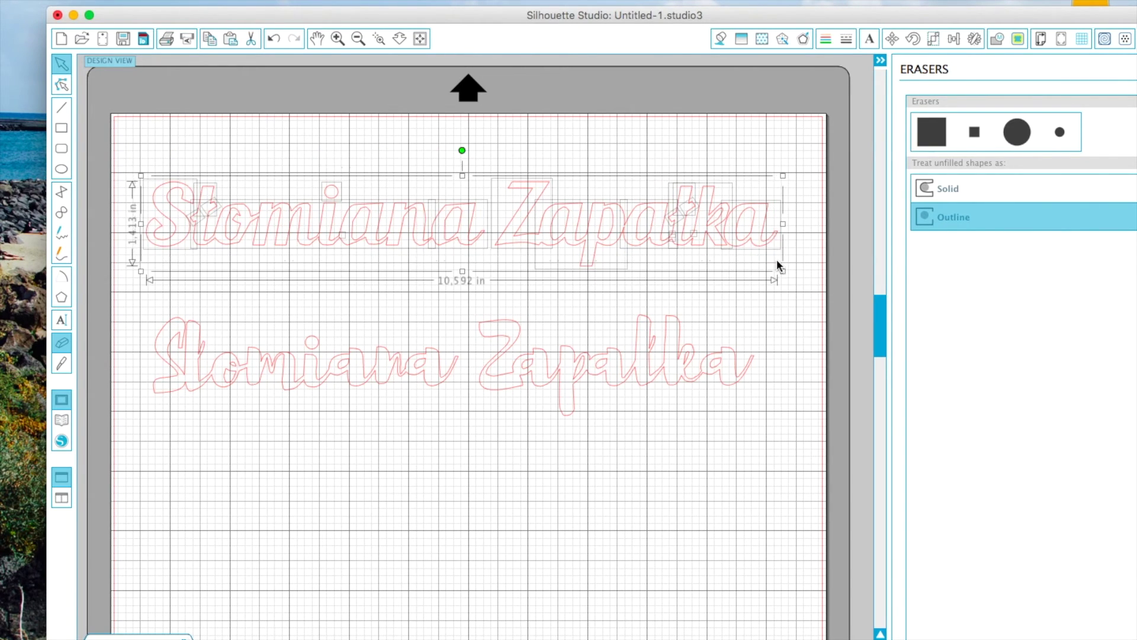
right_click(290, 220)
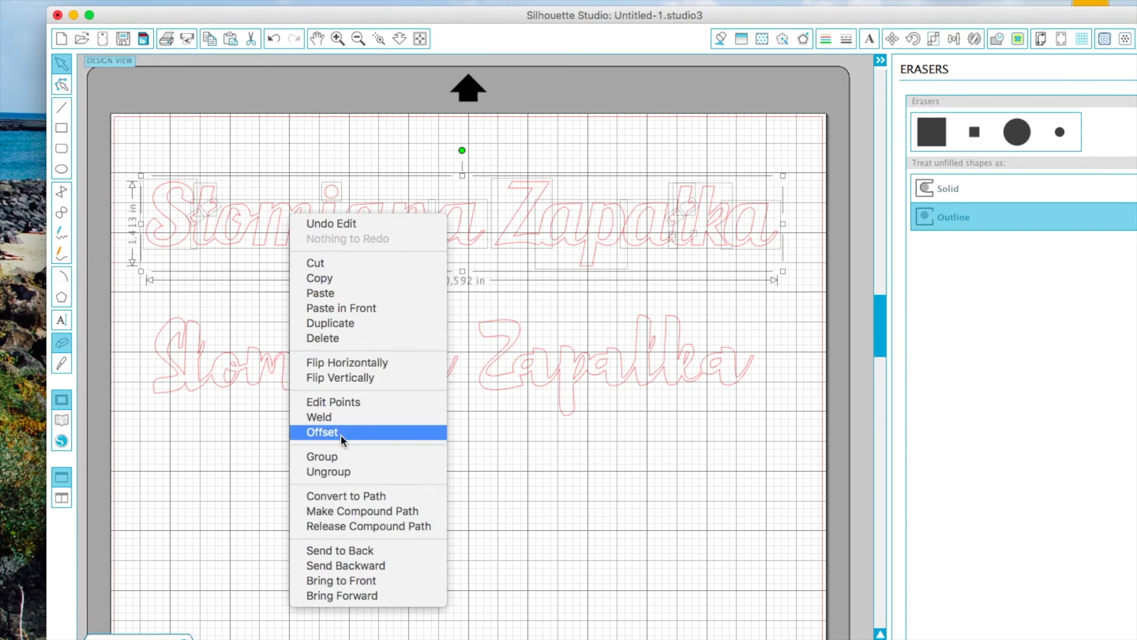
click(344, 458)
click(325, 451)
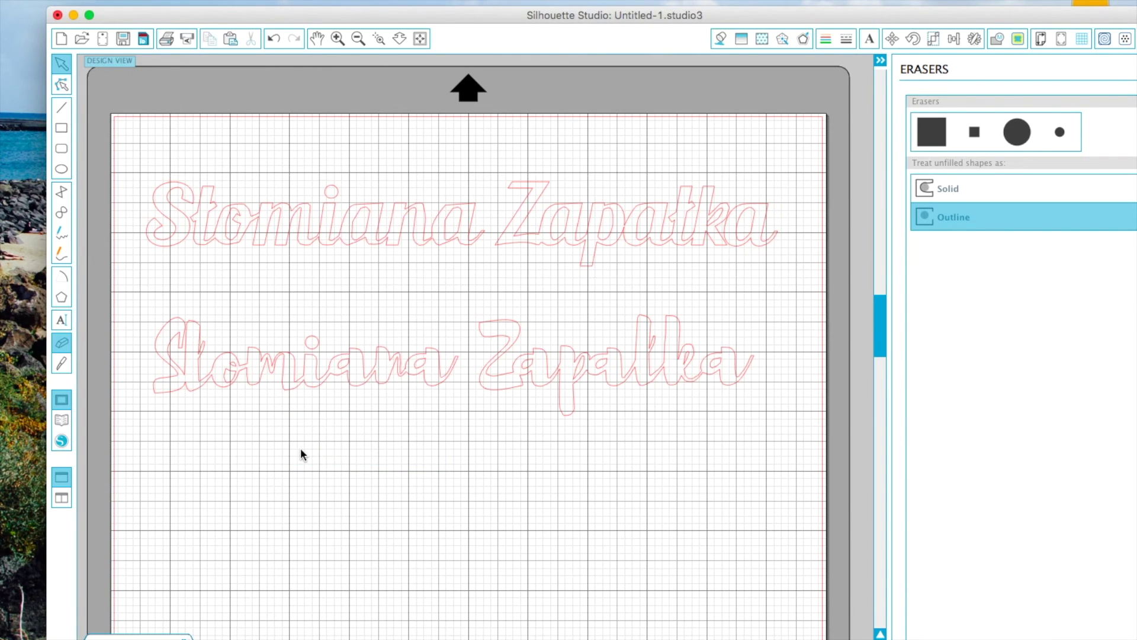